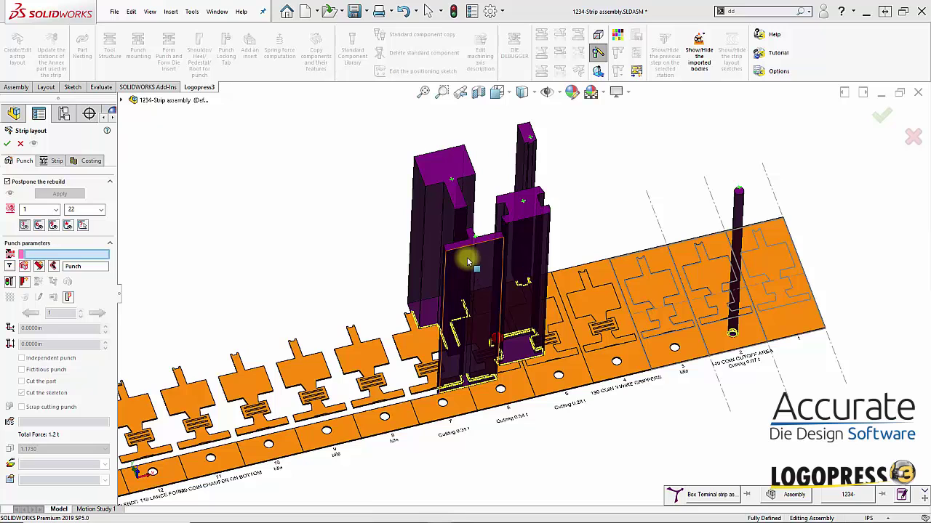
# Open the punch sketch of the T-shaped cutting punch between stations 6 and 7 for editing
pyautogui.scroll(-5, 468, 328)
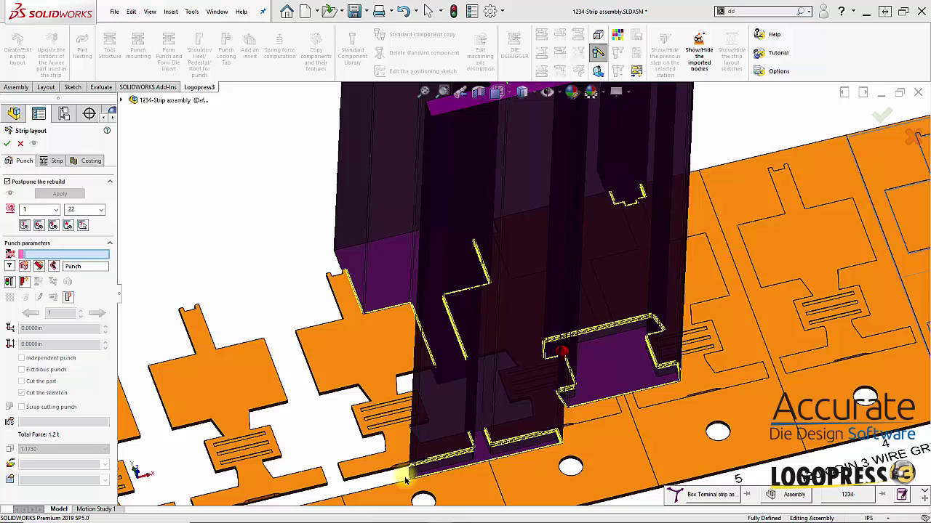
pyautogui.click(467, 233)
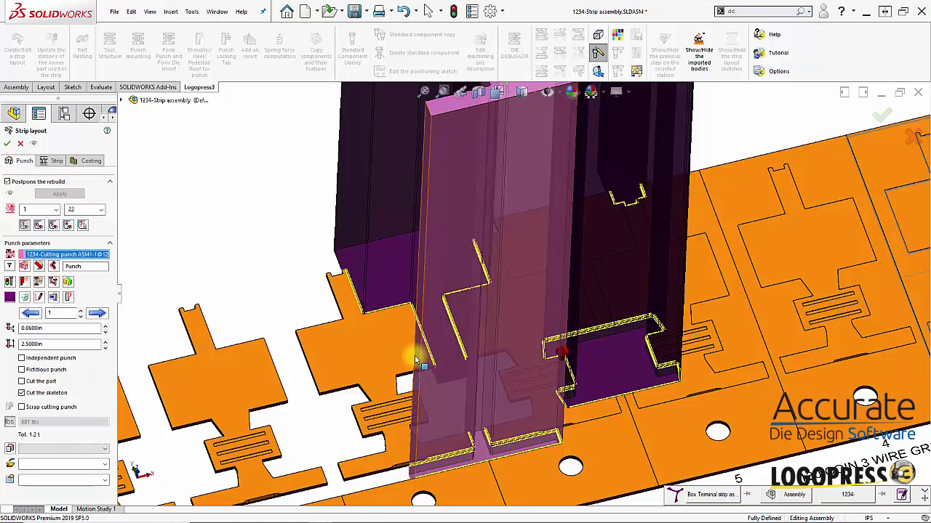
pyautogui.click(37, 299)
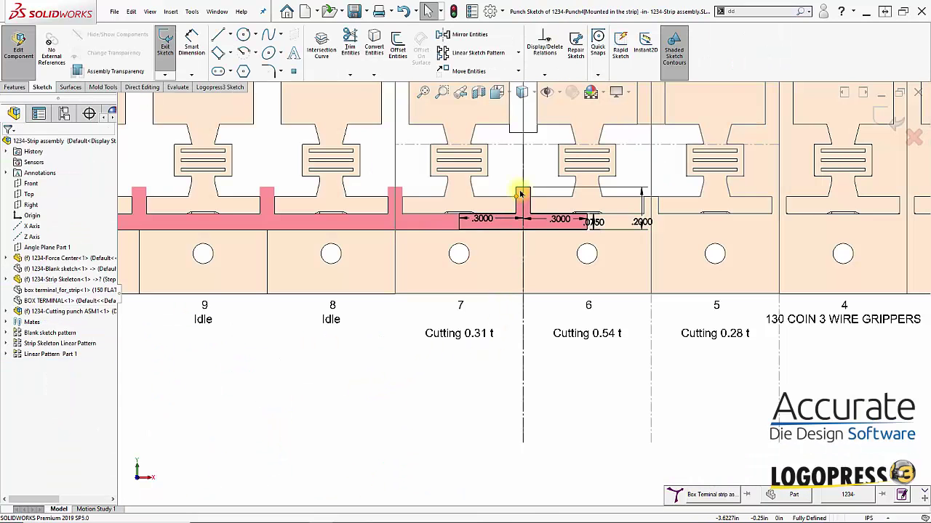
# Set the two horizontal dimensions either side of the punch sketch's centerline to 0.25 in each and exit the sketch
pyautogui.scroll(5, 520, 193)
pyautogui.doubleClick(422, 306)
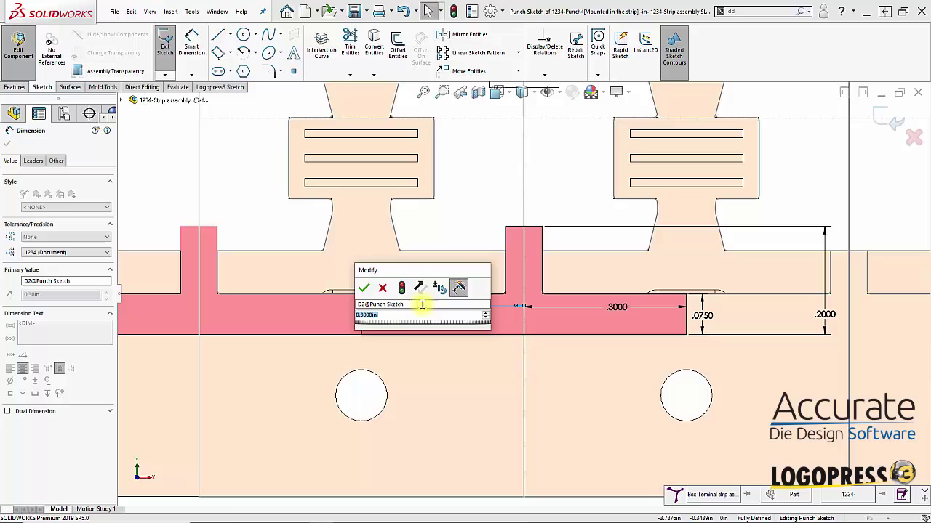
pyautogui.write('.2')
pyautogui.press('Return')
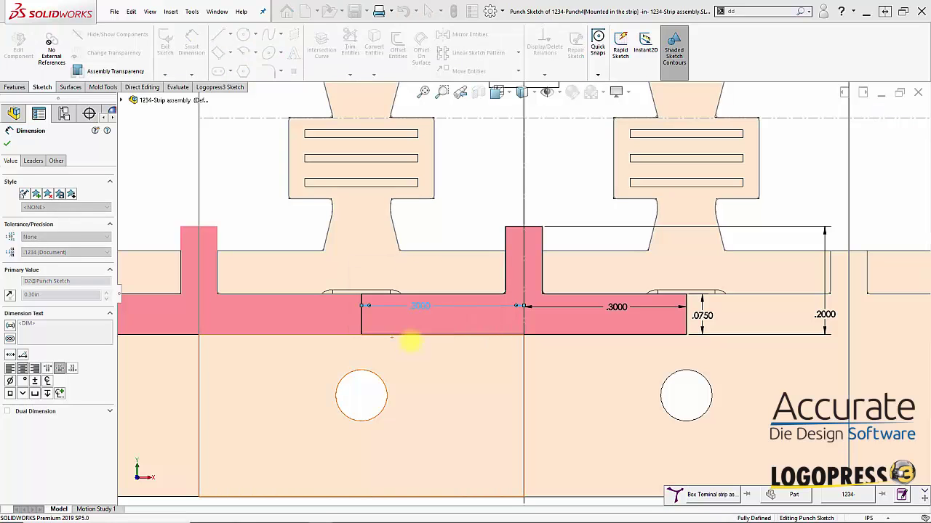
pyautogui.doubleClick(613, 313)
pyautogui.write('.25')
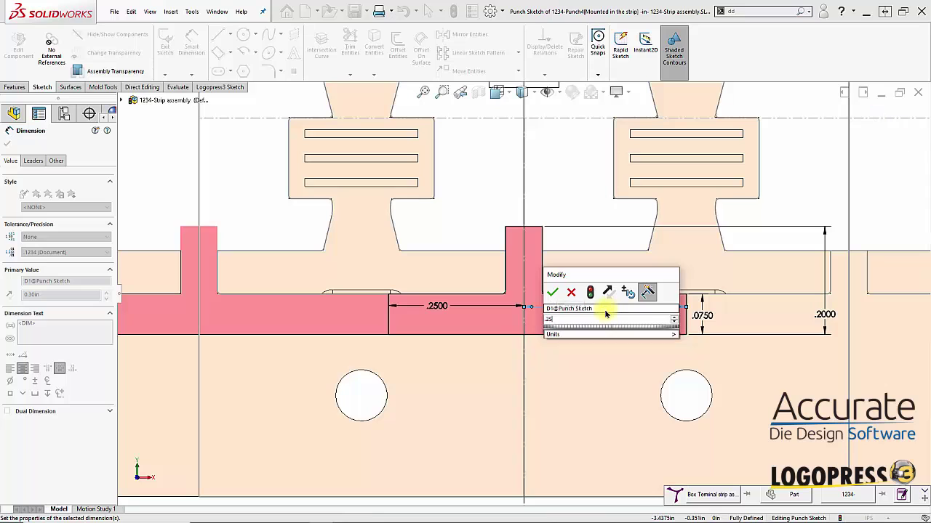
pyautogui.press('Return')
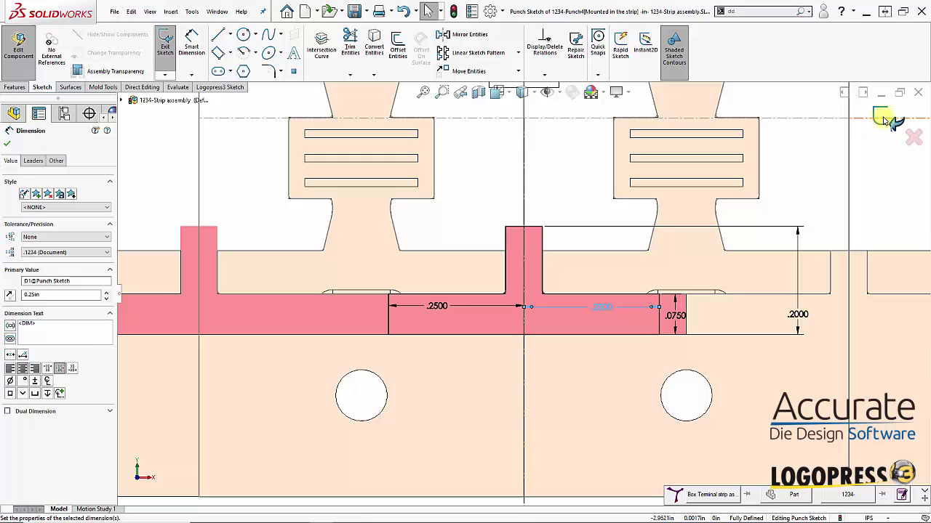
pyautogui.click(889, 121)
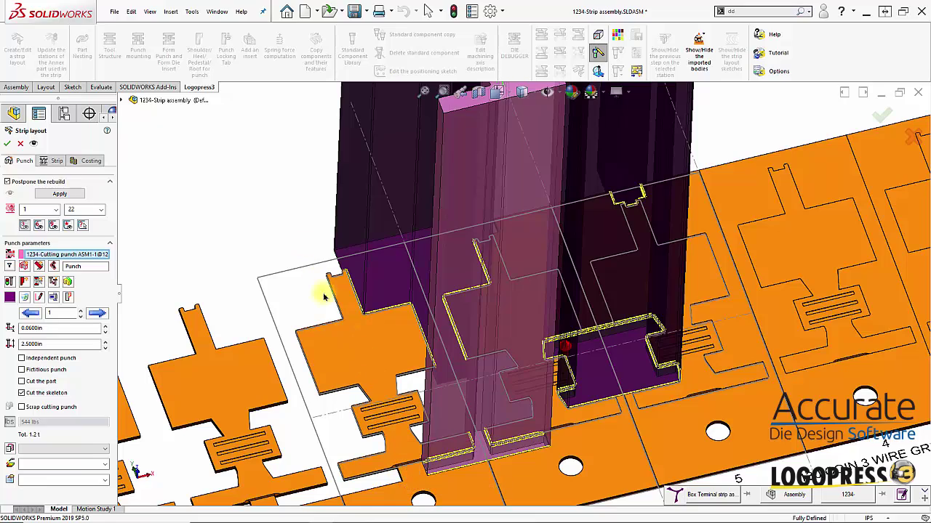
# Move the selected T-shaped punch along the strip to between stations 7 and 8 and apply the change
pyautogui.moveTo(530, 490); pyautogui.dragTo(455, 391, button='middle')
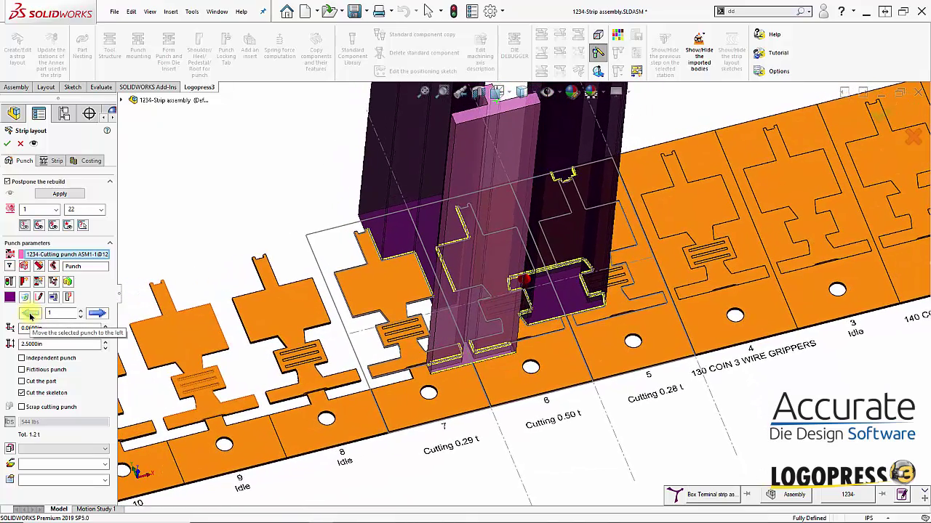
pyautogui.click(31, 316)
pyautogui.click(31, 314)
pyautogui.click(31, 314)
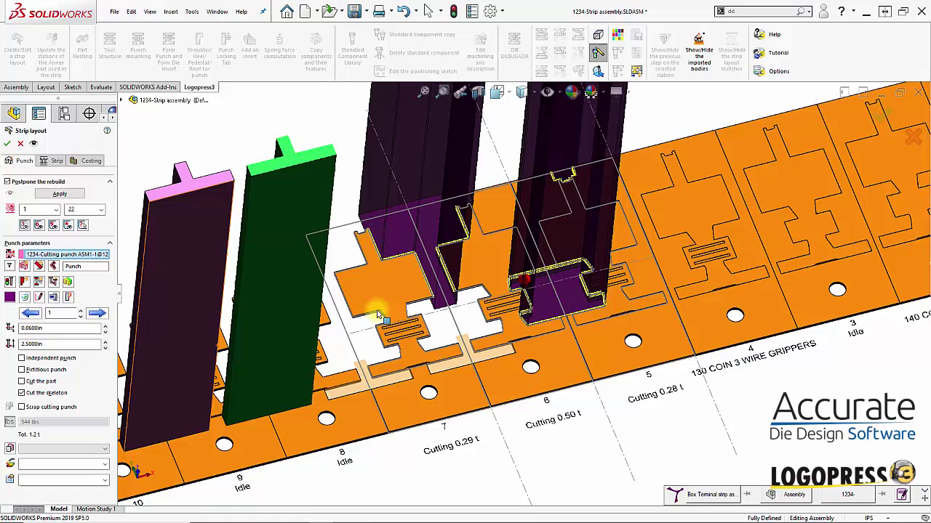
pyautogui.click(418, 314)
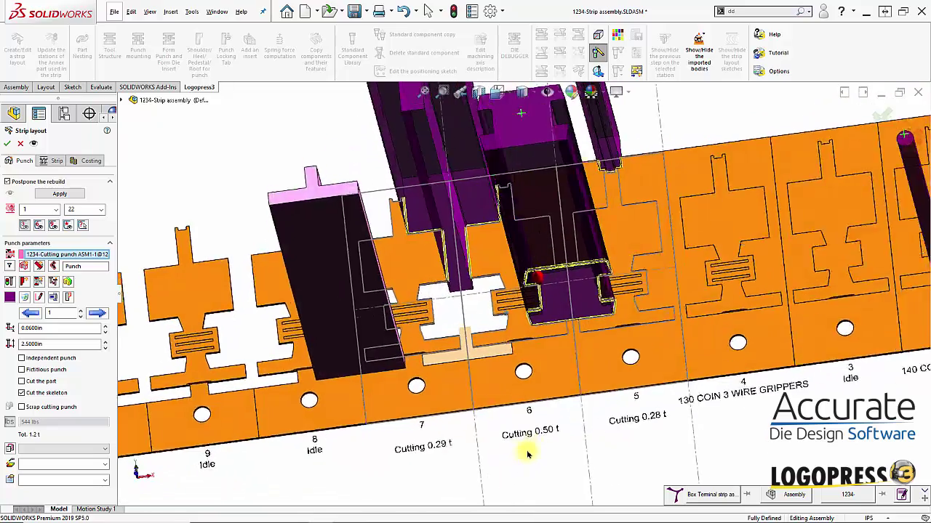
pyautogui.click(60, 195)
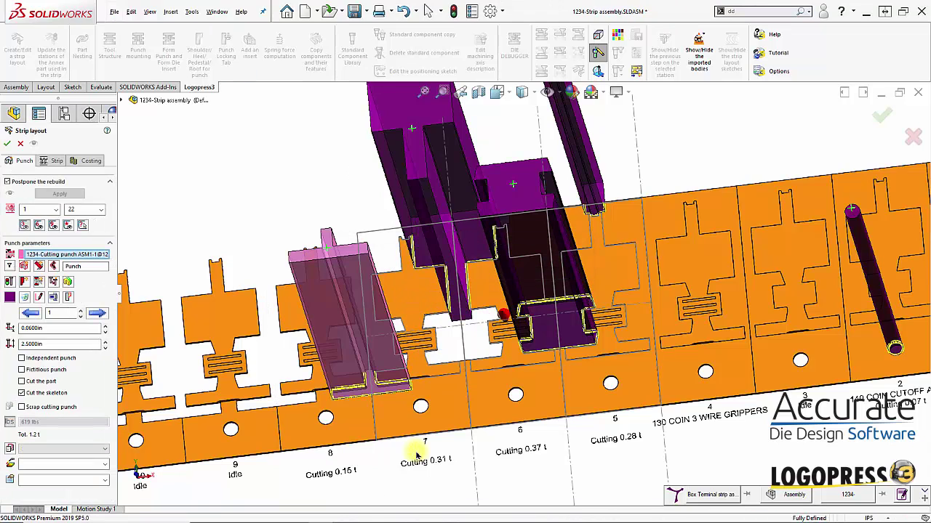
# Accept the strip layout and exit without updating the strip information
pyautogui.moveTo(534, 414); pyautogui.dragTo(531, 395, button='middle')
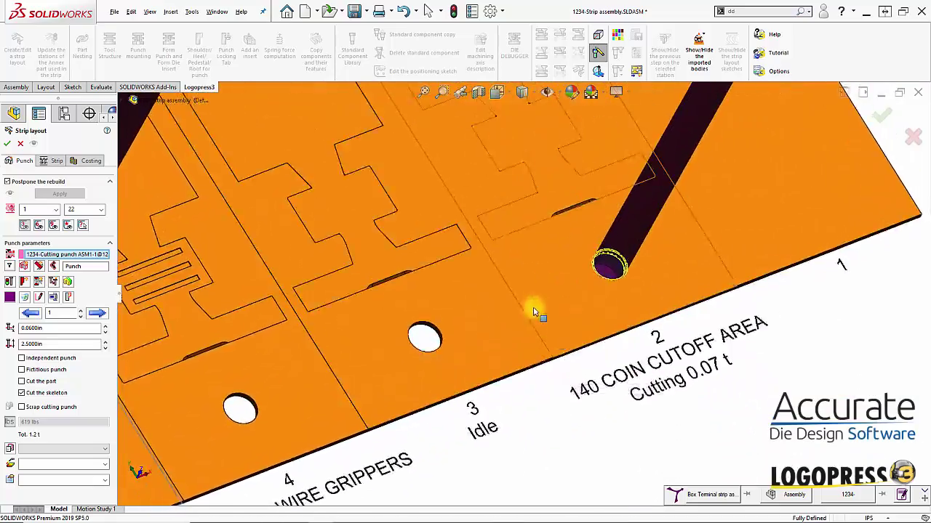
pyautogui.scroll(-6, 534, 302)
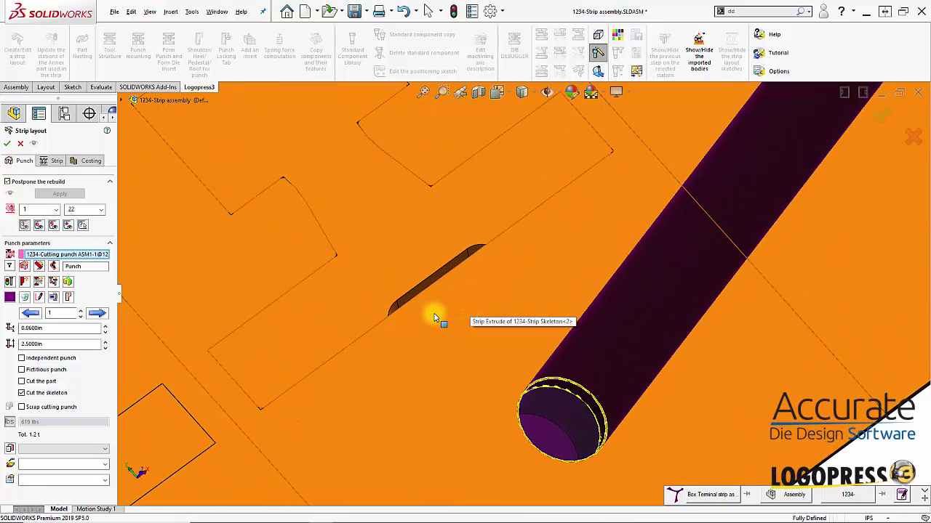
pyautogui.click(6, 144)
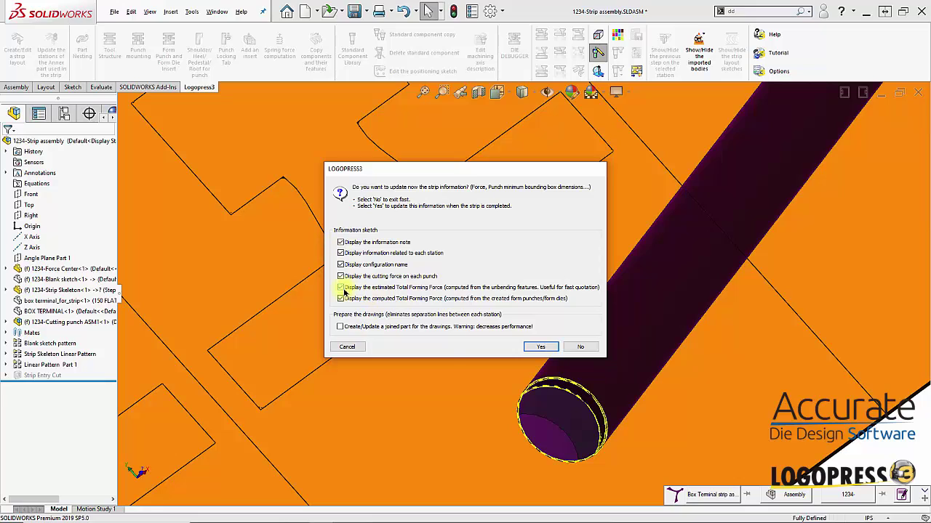
pyautogui.click(581, 347)
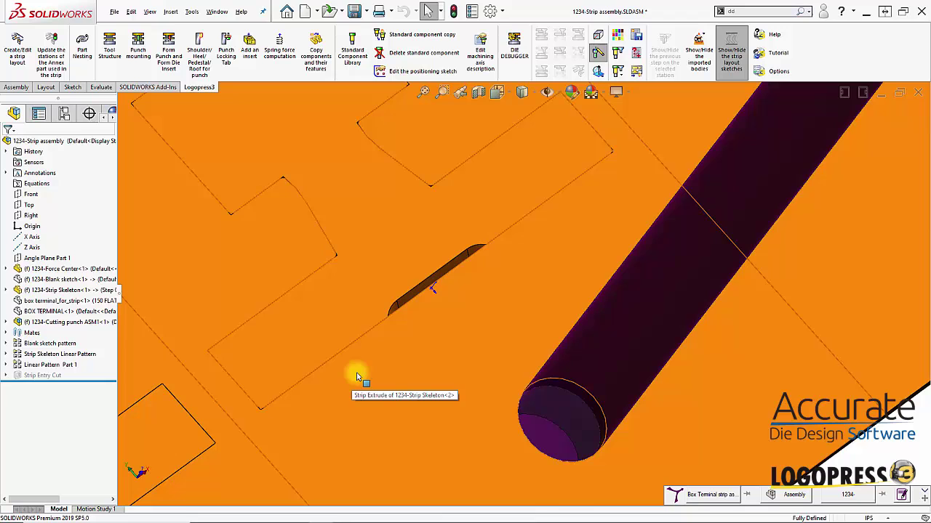
# Start editing the station 2 strip skeleton part within the strip assembly
pyautogui.scroll(-5, 473, 306)
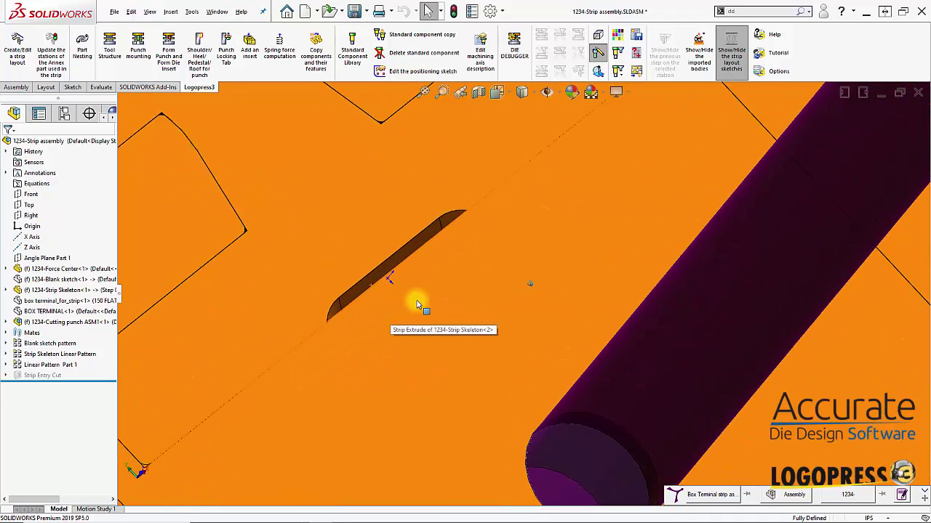
pyautogui.click(423, 302)
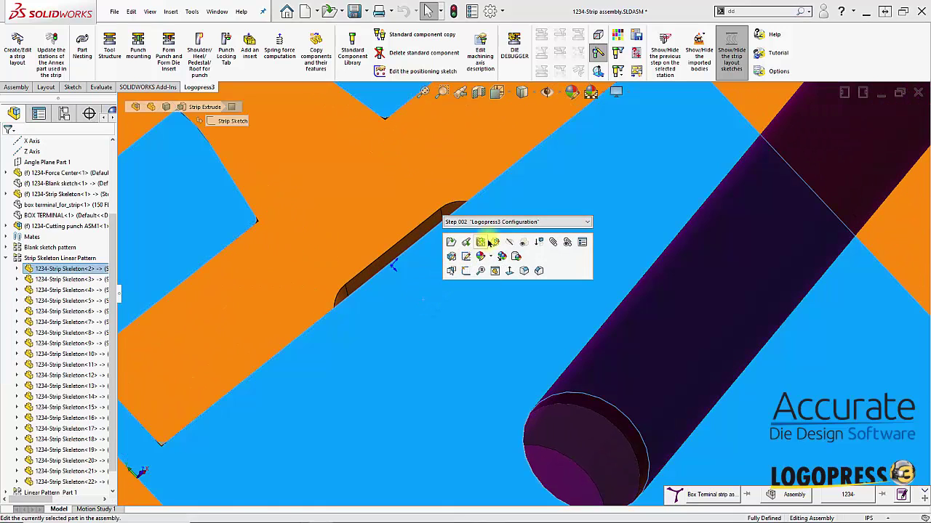
pyautogui.click(493, 242)
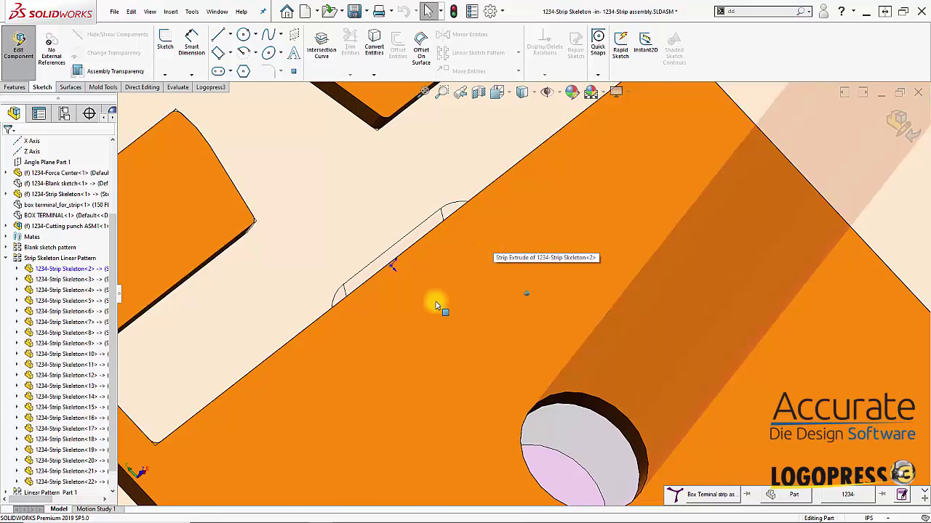
# Copy the three small recess faces of the box terminal into the strip skeleton with a 0 in Offset Surface
pyautogui.scroll(-4, 327, 321)
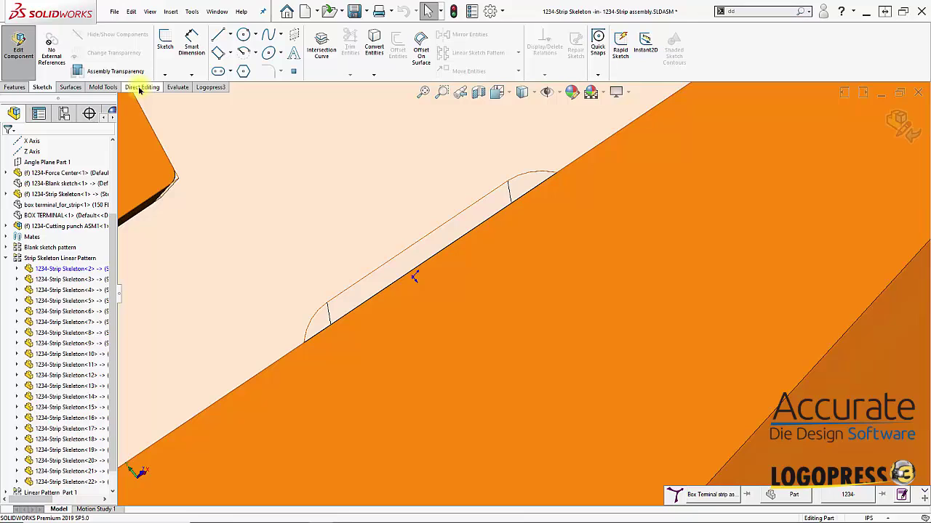
pyautogui.click(67, 87)
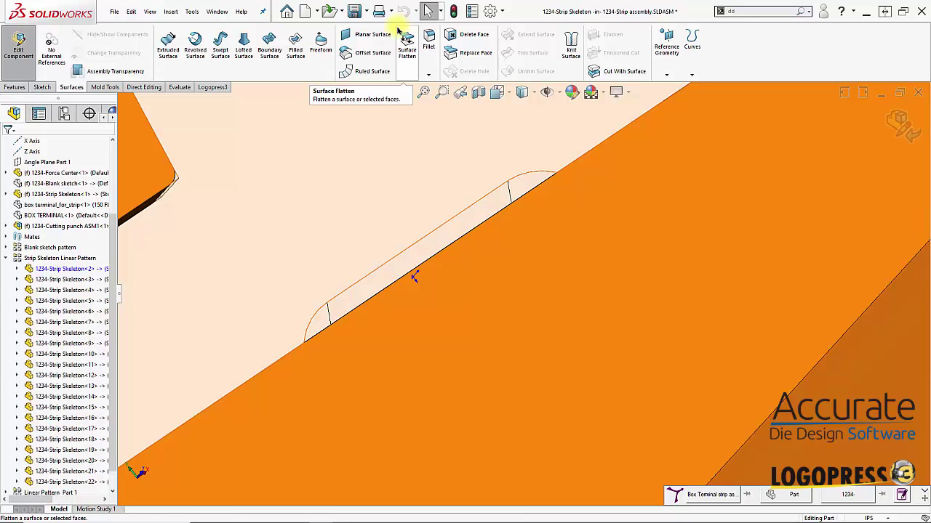
pyautogui.click(367, 53)
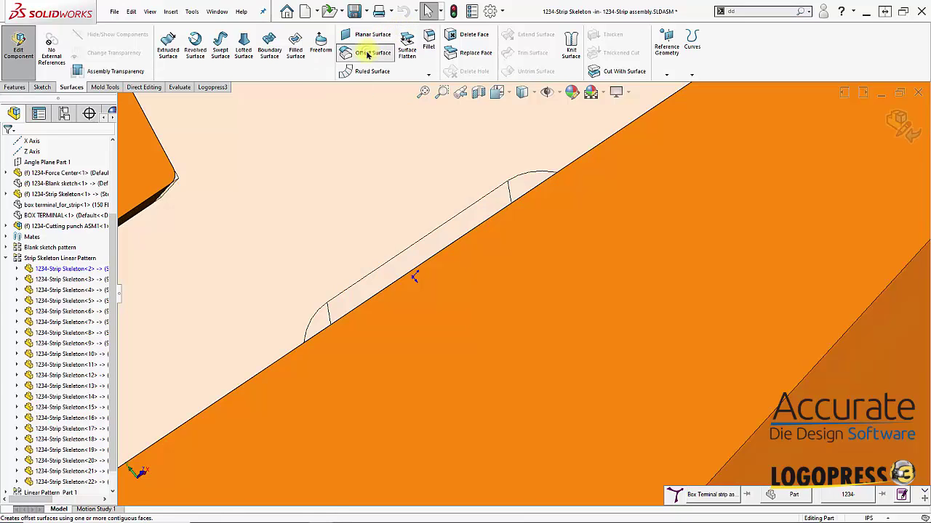
pyautogui.click(325, 317)
pyautogui.click(359, 301)
pyautogui.click(526, 183)
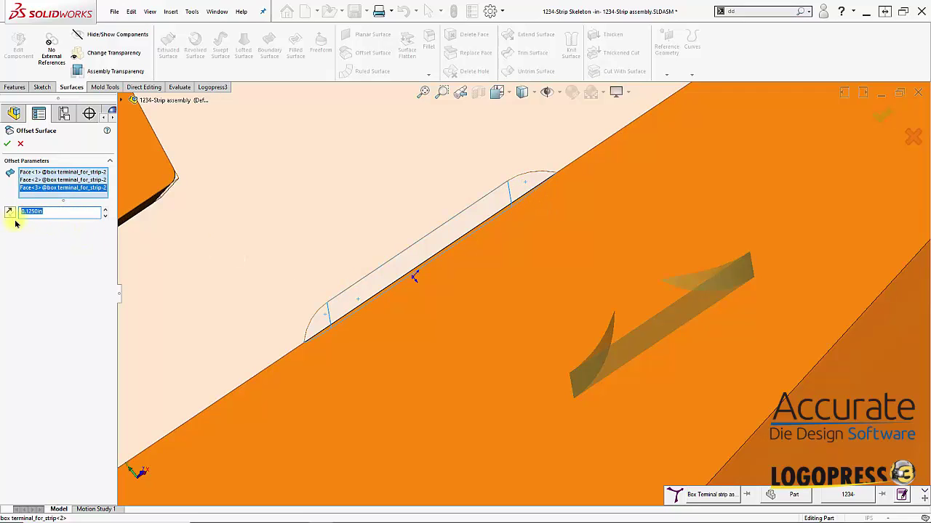
pyautogui.write('0')
pyautogui.press('Return')
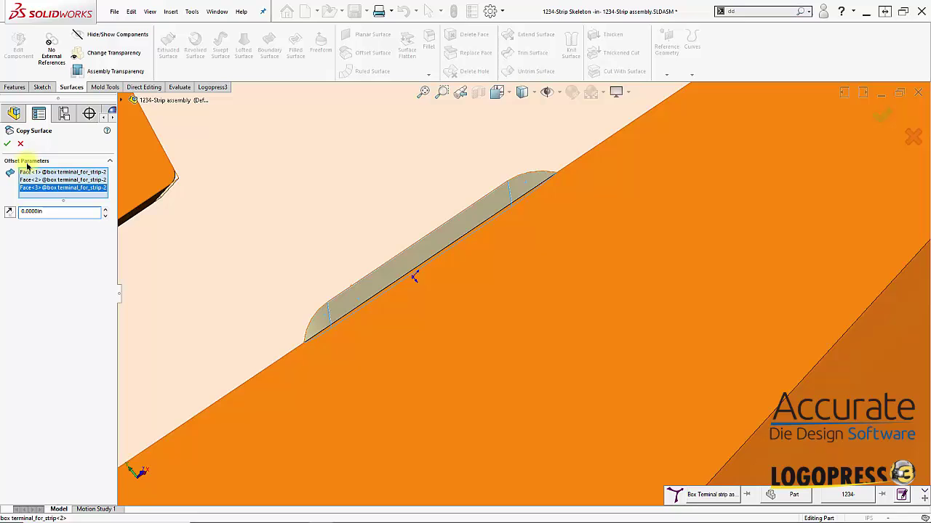
pyautogui.click(9, 143)
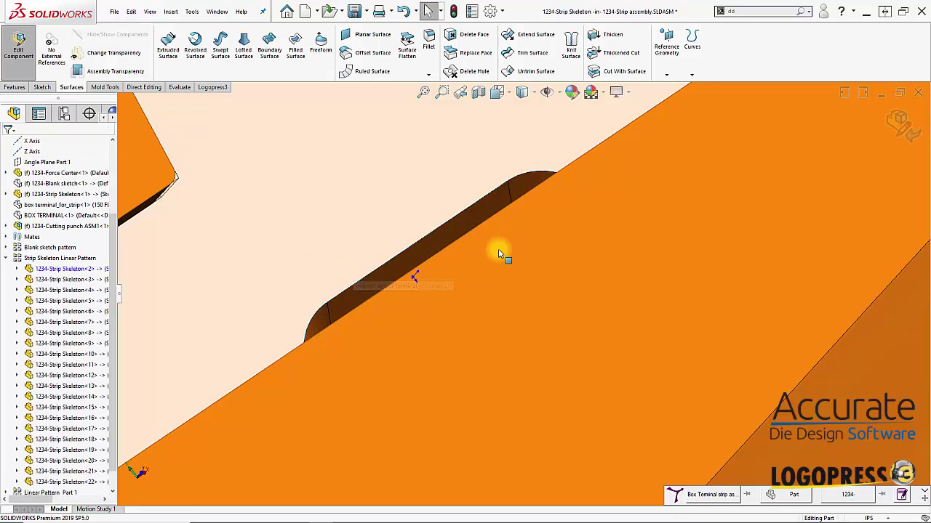
# Finish editing the skeleton in the assembly and open the station 2 strip skeleton part in its own window
pyautogui.scroll(6, 834, 195)
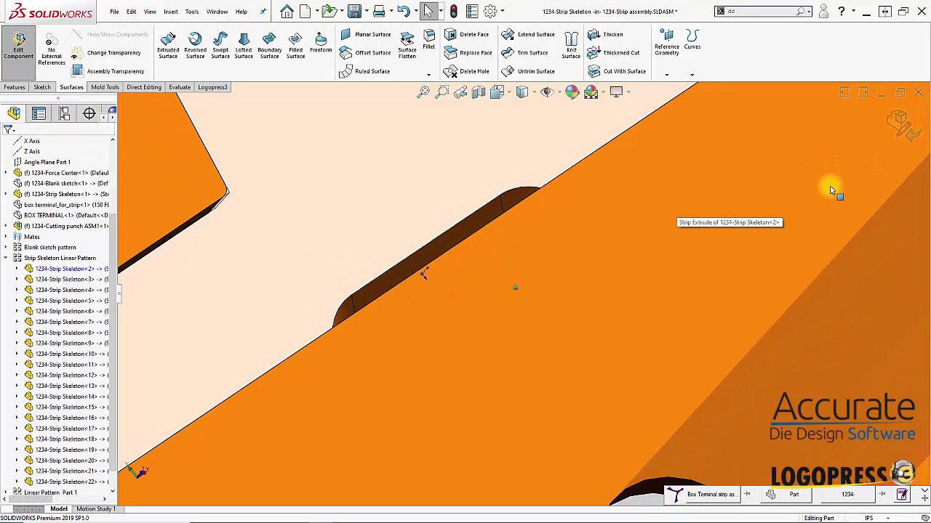
pyautogui.scroll(3, 849, 160)
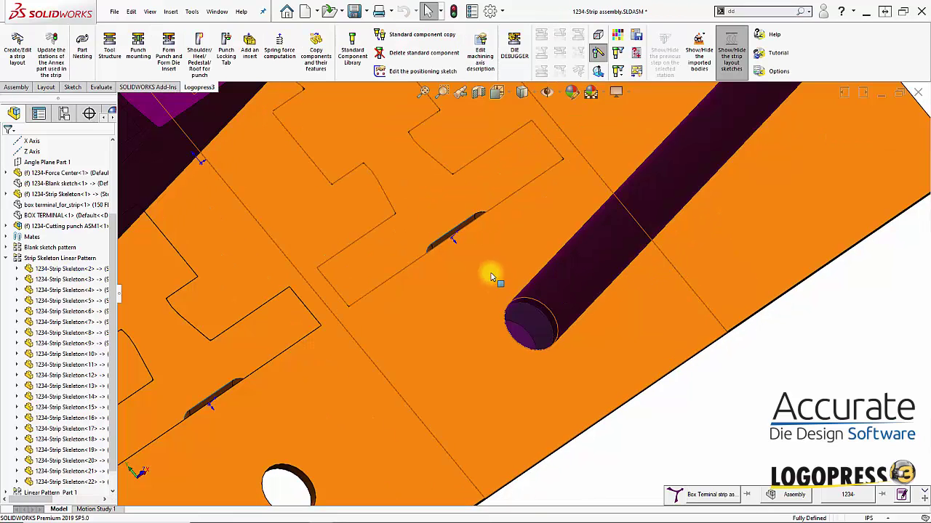
pyautogui.click(486, 271)
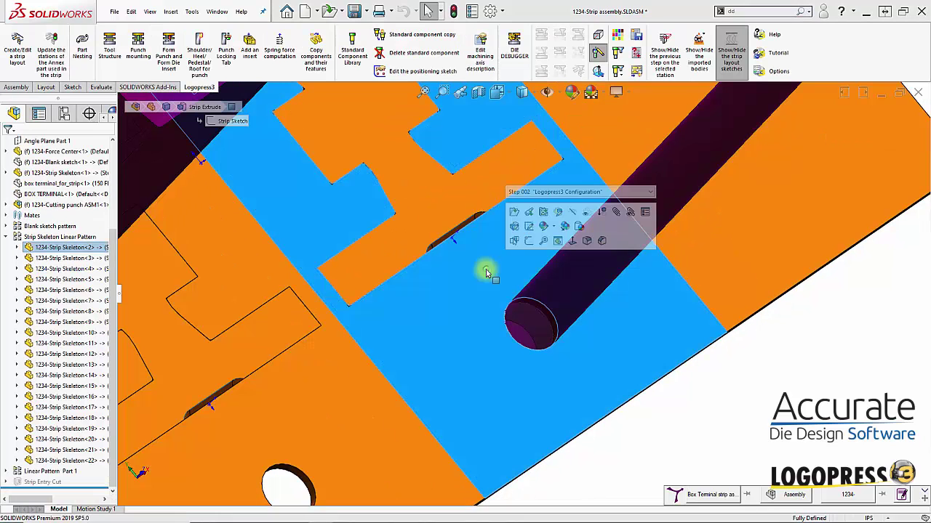
pyautogui.click(513, 216)
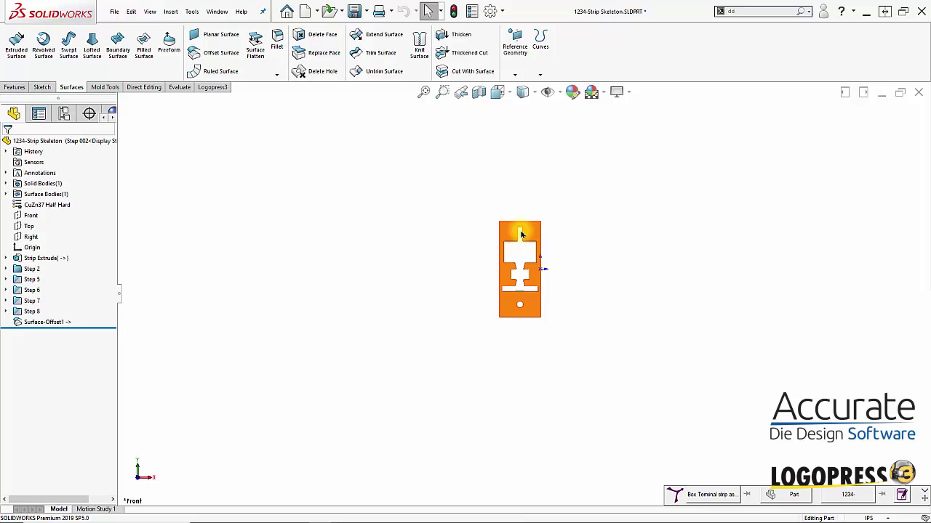
# Mirror the copied recess surface about the adjoining edge face of the strip's narrow slot
pyautogui.press('Down')
pyautogui.press('Left')
pyautogui.scroll(-5, 552, 314)
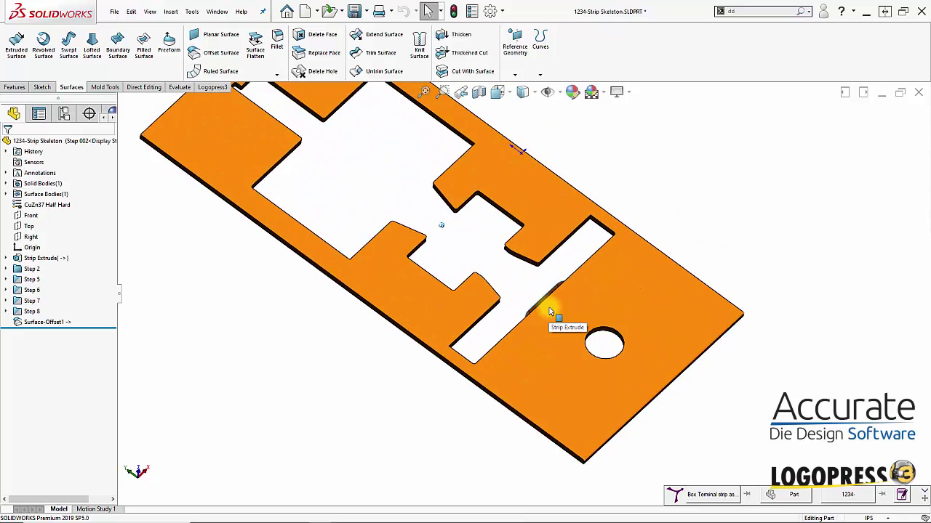
pyautogui.scroll(-3, 531, 318)
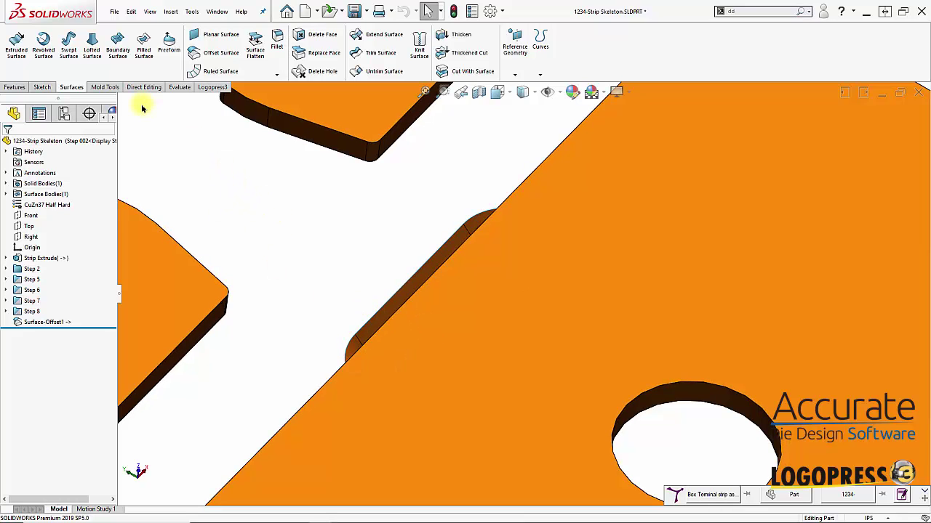
pyautogui.moveTo(474, 216); pyautogui.dragTo(366, 197, button='middle')
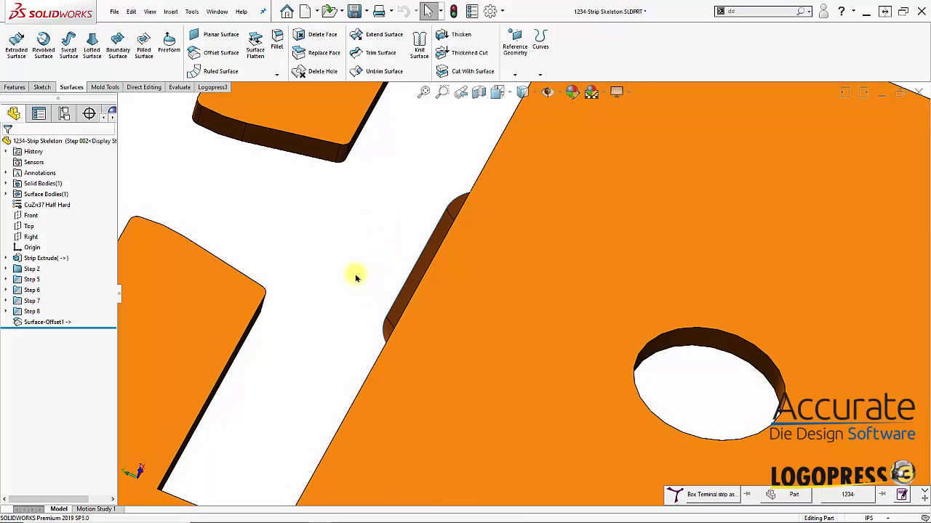
pyautogui.click(134, 86)
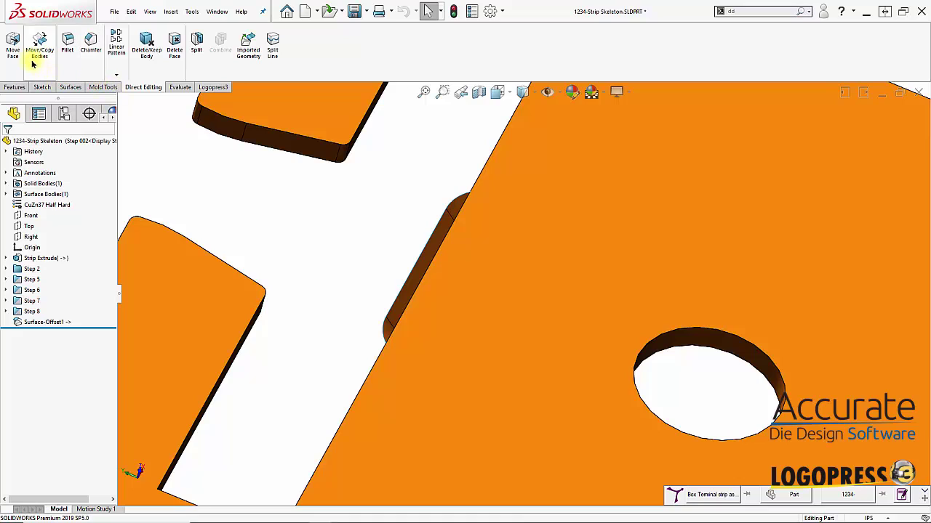
pyautogui.click(14, 86)
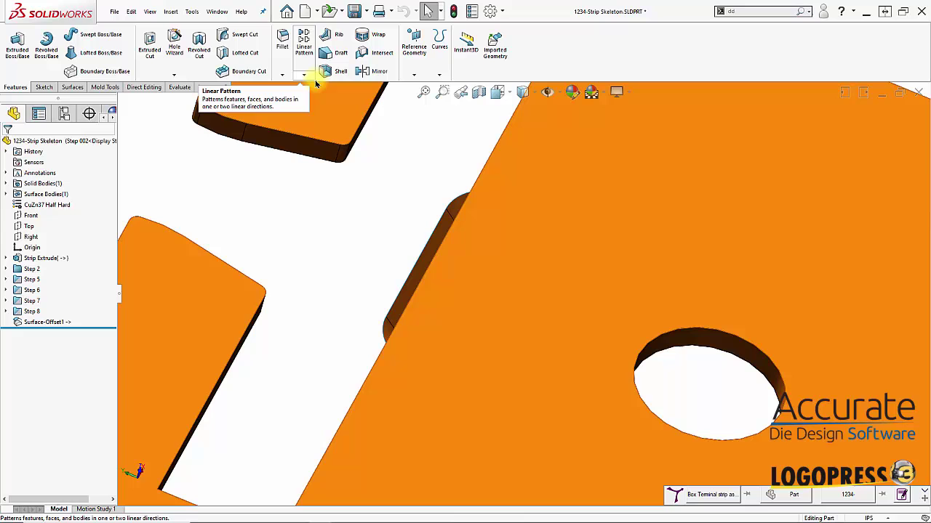
pyautogui.click(372, 70)
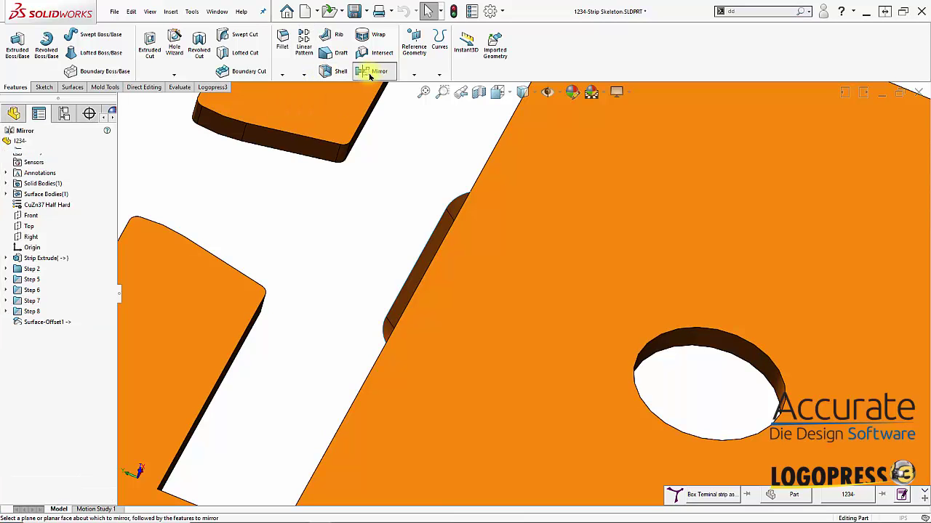
pyautogui.moveTo(373, 254); pyautogui.dragTo(494, 262, button='middle')
pyautogui.click(477, 284)
pyautogui.click(489, 269)
pyautogui.rightClick(489, 273)
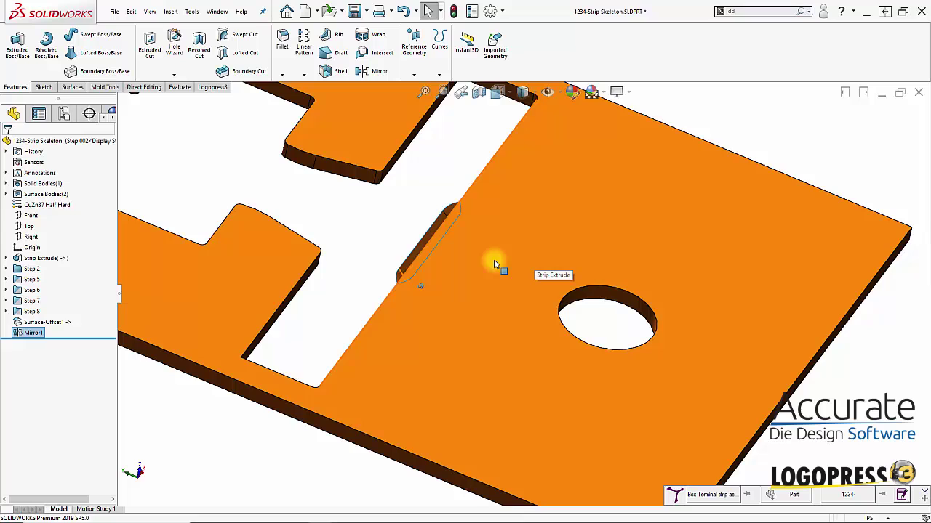
# Hide the solid body of the strip so only the recess surfaces are displayed
pyautogui.click(490, 255)
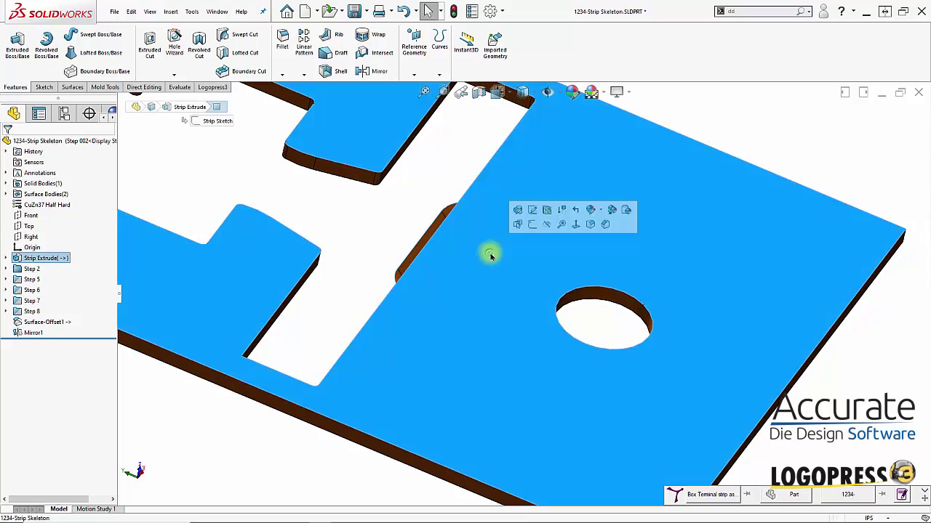
pyautogui.click(546, 224)
pyautogui.scroll(-3, 401, 262)
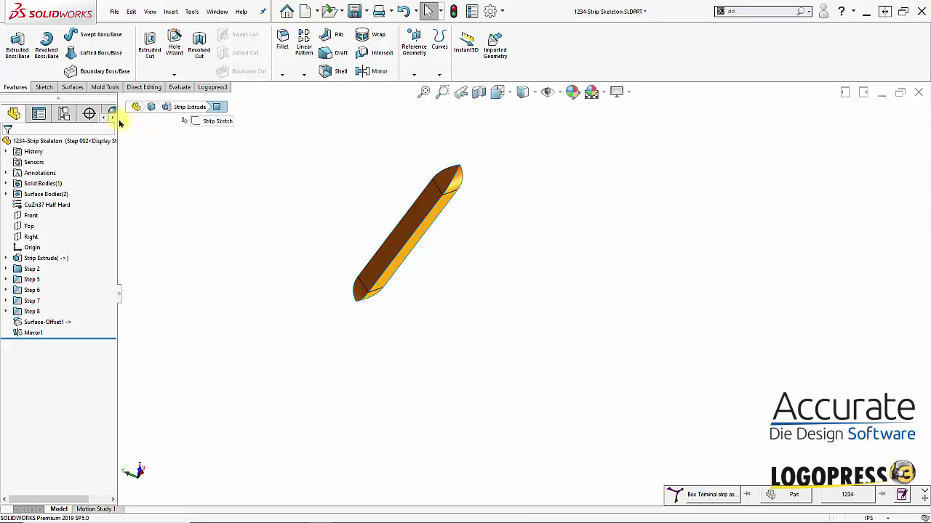
# Merge the six faces of the original and mirrored recess surfaces into one surface with Faces Merging
pyautogui.click(212, 88)
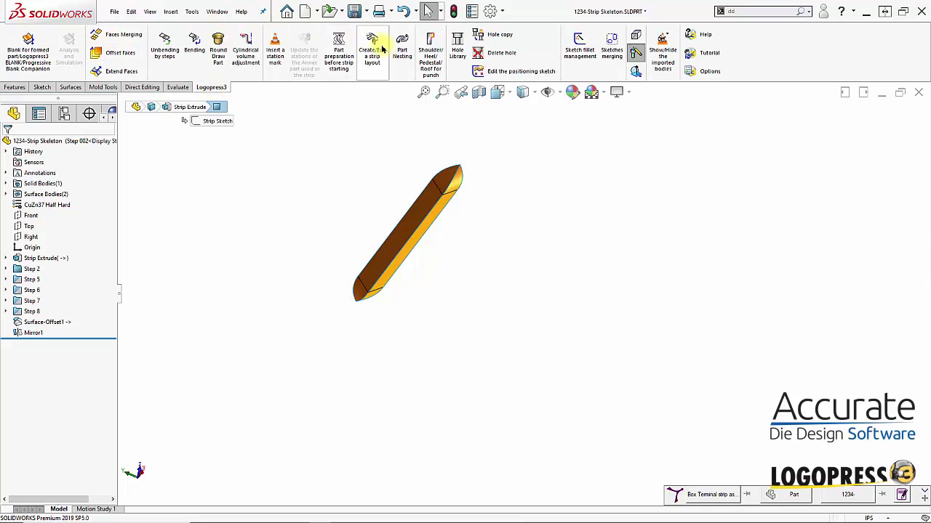
pyautogui.click(114, 37)
pyautogui.click(390, 263)
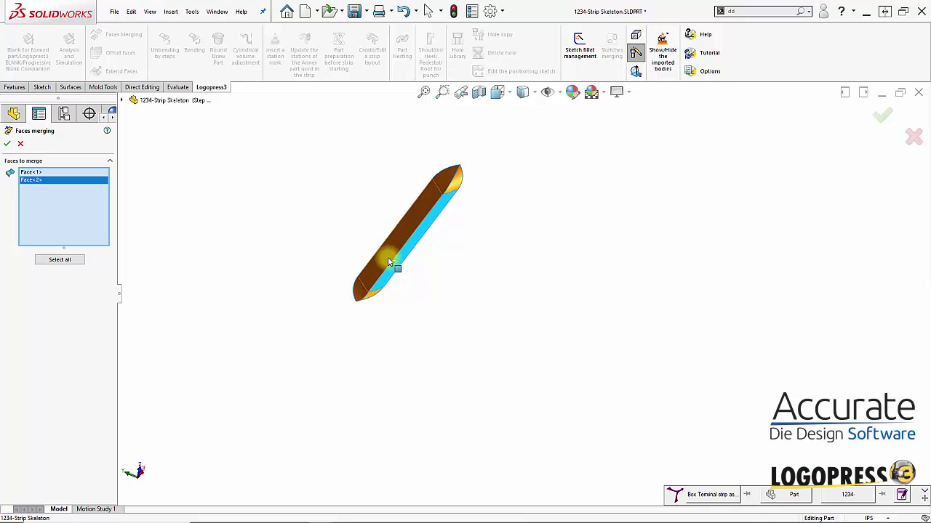
pyautogui.moveTo(374, 294); pyautogui.dragTo(375, 312, button='middle')
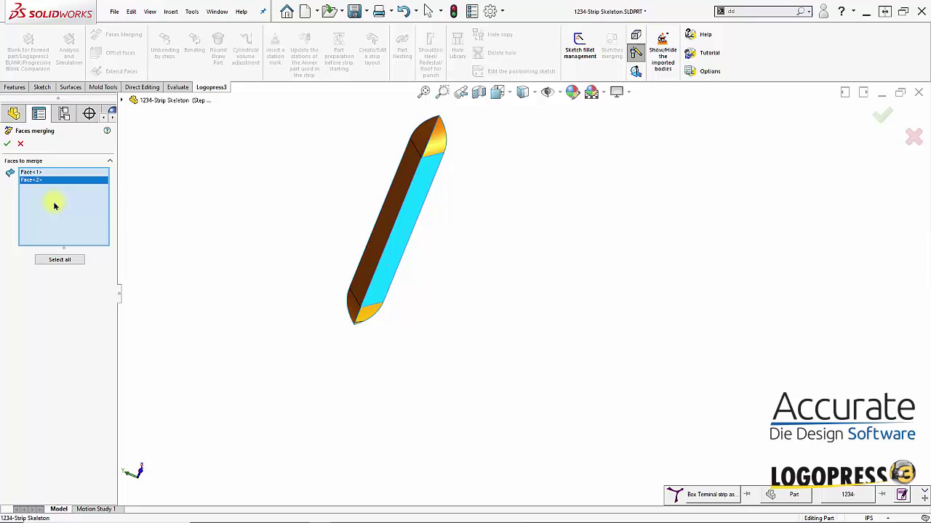
pyautogui.rightClick(54, 205)
pyautogui.click(87, 208)
pyautogui.click(371, 304)
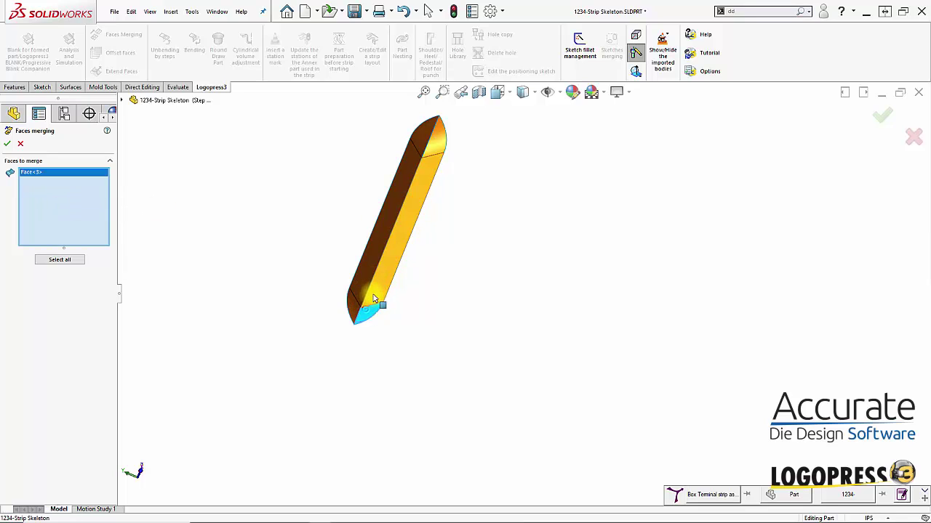
pyautogui.click(405, 231)
pyautogui.click(432, 147)
pyautogui.click(425, 139)
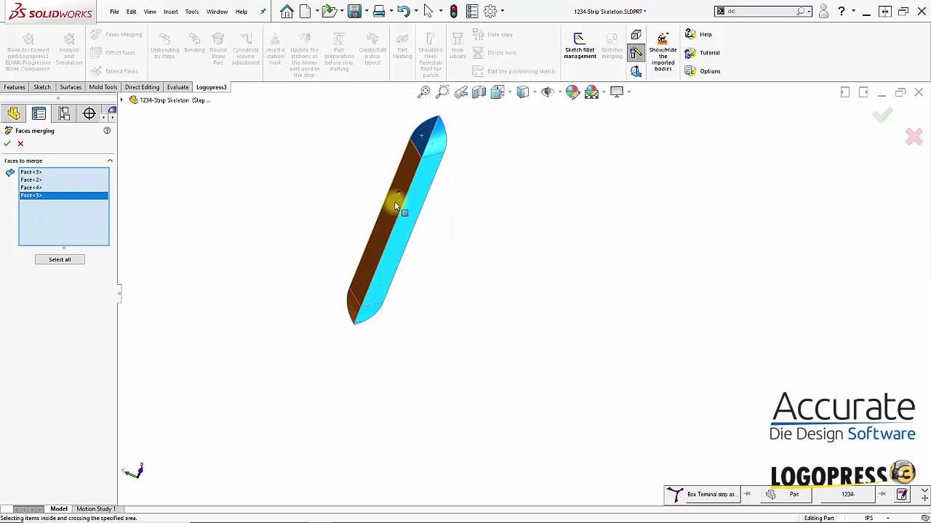
pyautogui.click(395, 202)
pyautogui.click(352, 306)
pyautogui.moveTo(359, 299); pyautogui.dragTo(364, 254, button='middle')
pyautogui.click(7, 144)
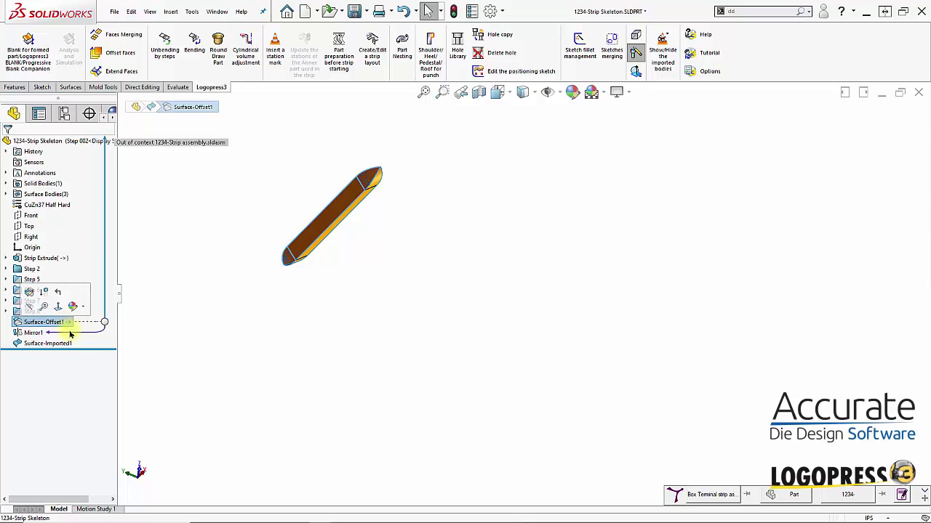
# Delete the Surface-Offset1 feature together with its dependent Mirror1, keeping the merged surface
pyautogui.keyDown('ctrl'); pyautogui.click(31, 333); pyautogui.keyUp('ctrl')
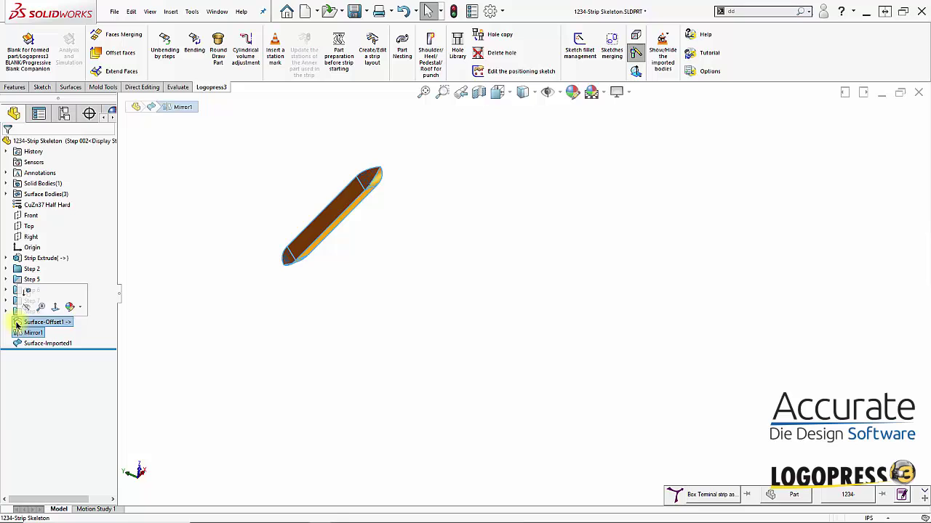
pyautogui.press('Delete')
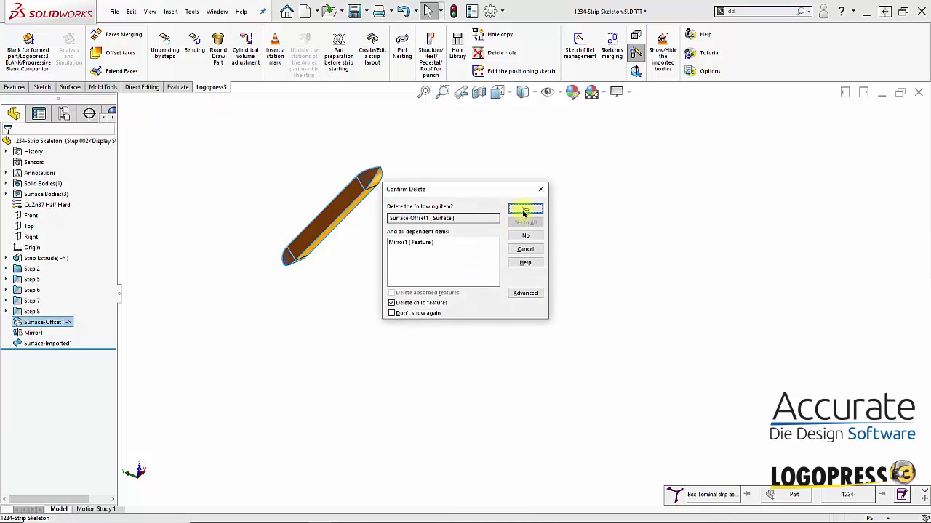
pyautogui.click(524, 210)
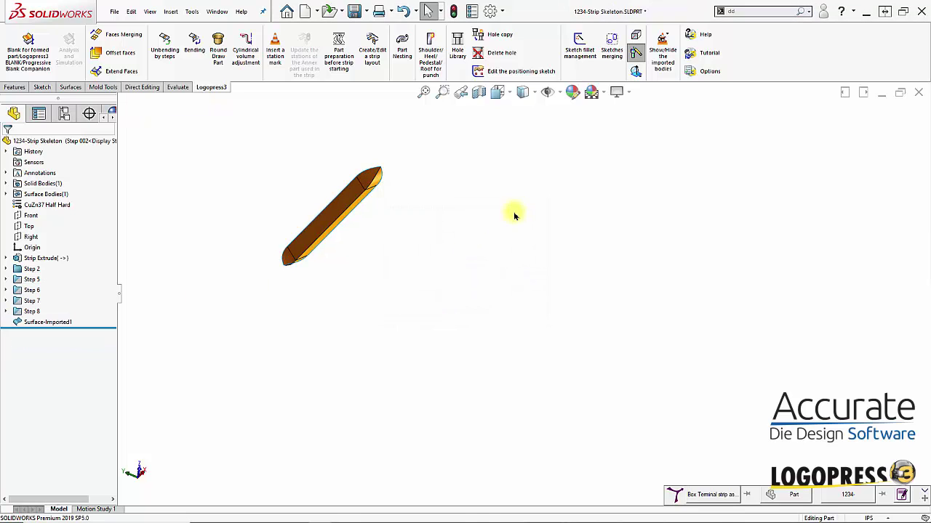
pyautogui.click(47, 328)
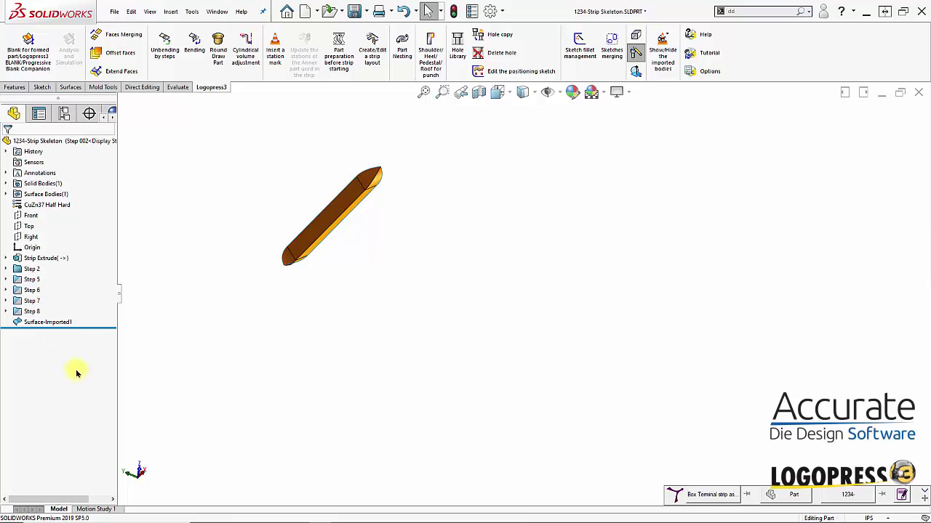
# Show the hidden Part Cut 001 Step 002 solid body again
pyautogui.click(7, 184)
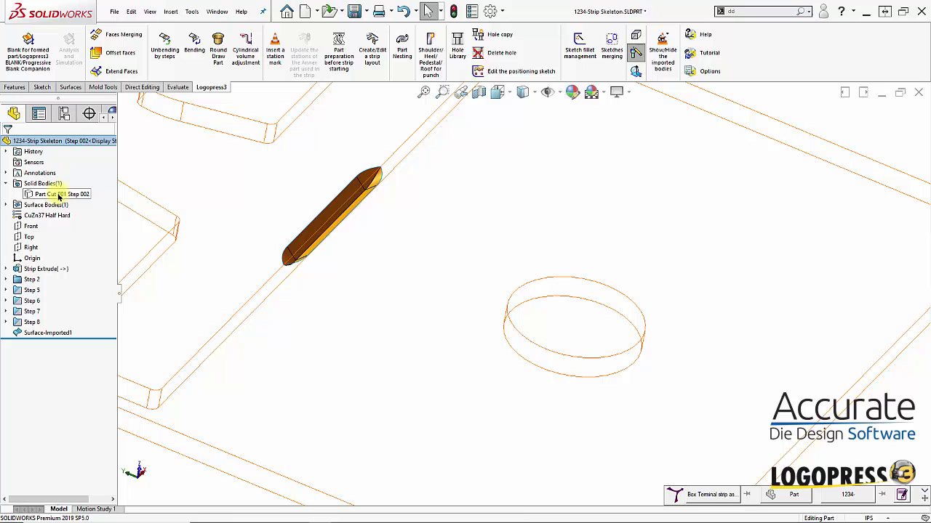
pyautogui.click(59, 195)
pyautogui.click(70, 182)
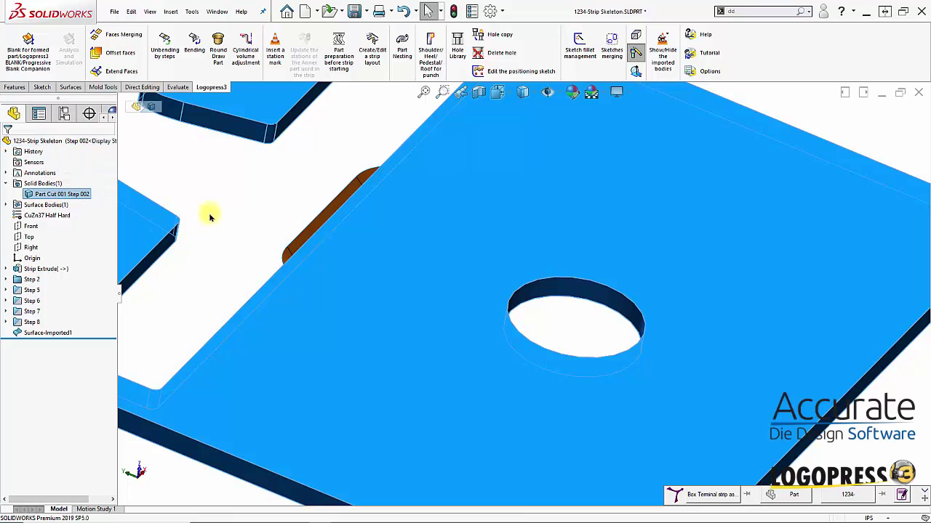
pyautogui.click(215, 226)
# Cut the strip body with the merged Surface-Imported1 surface using Cut With Surface
pyautogui.click(16, 206)
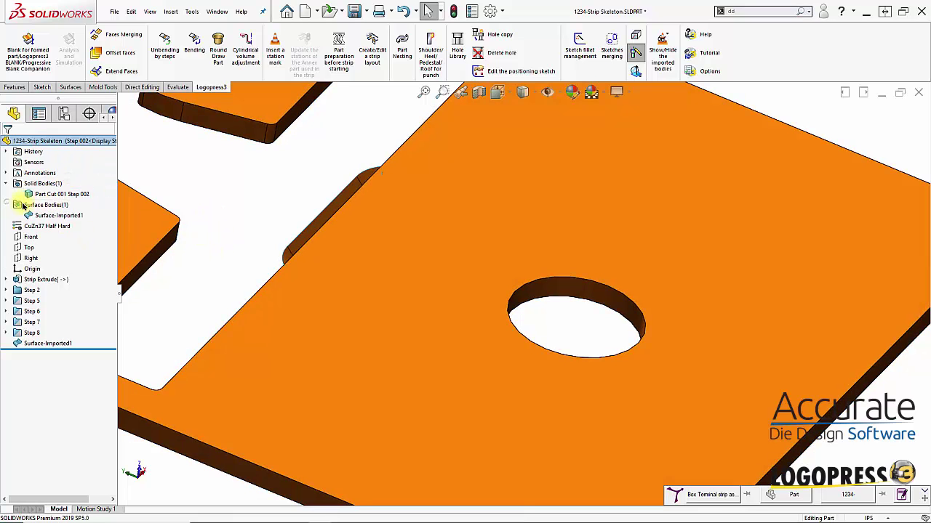
pyautogui.click(40, 215)
pyautogui.moveTo(291, 224); pyautogui.dragTo(320, 235, button='middle')
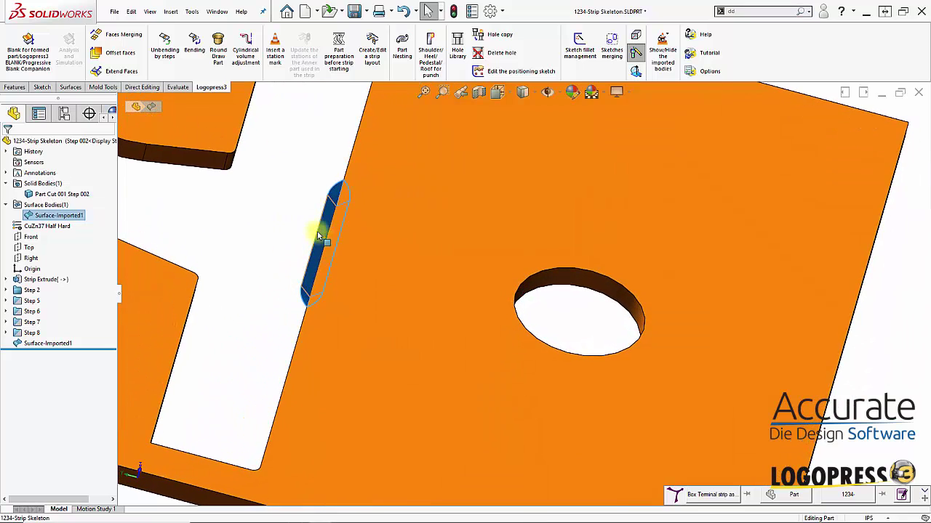
pyautogui.click(70, 87)
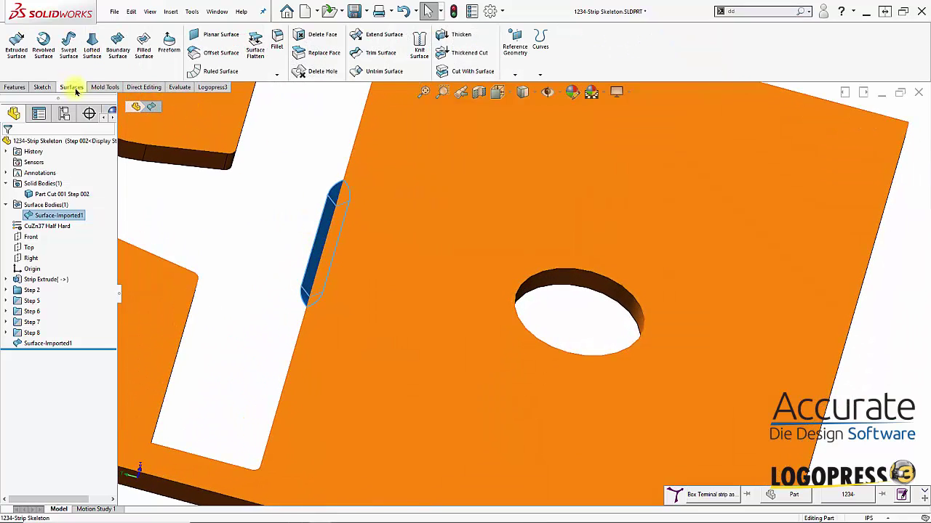
pyautogui.click(468, 72)
pyautogui.scroll(-2, 380, 291)
pyautogui.click(258, 296)
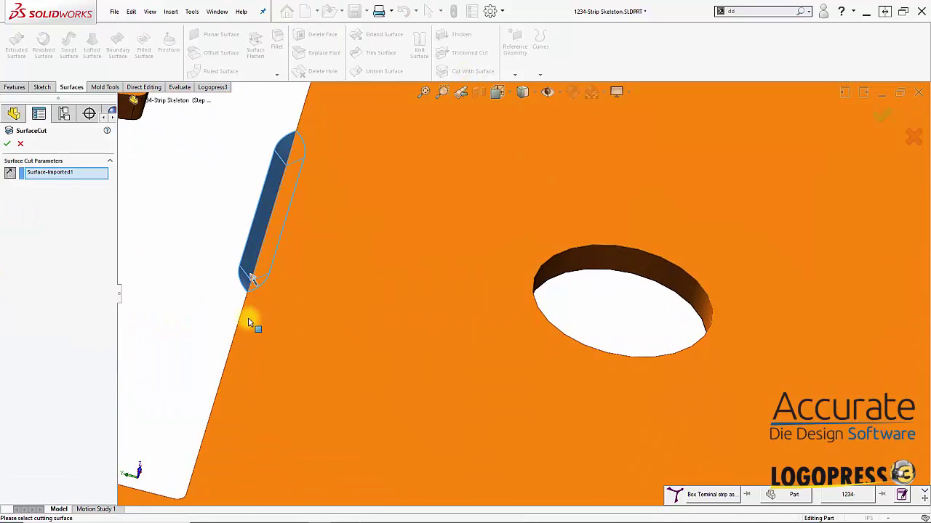
pyautogui.click(8, 143)
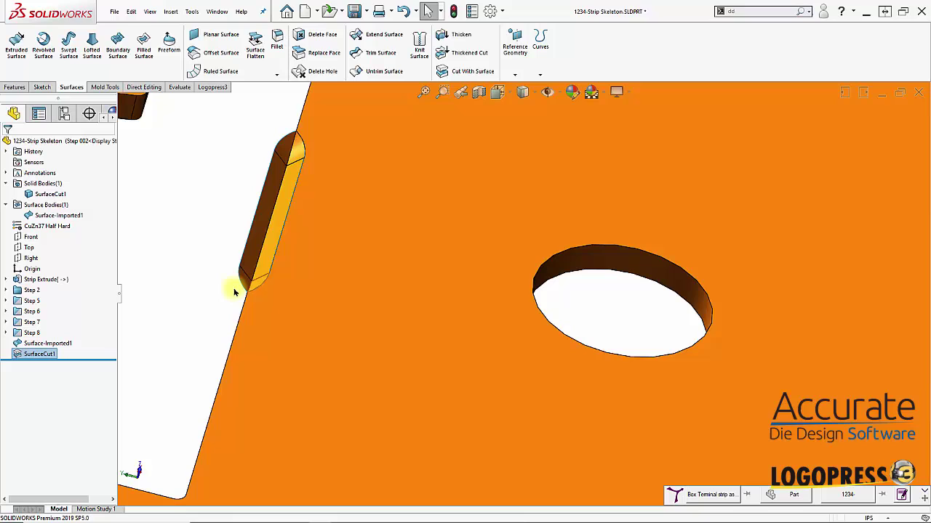
# Hide the Surface-Imported1 surface body and view the recess cut in the strip's slot edge
pyautogui.click(31, 217)
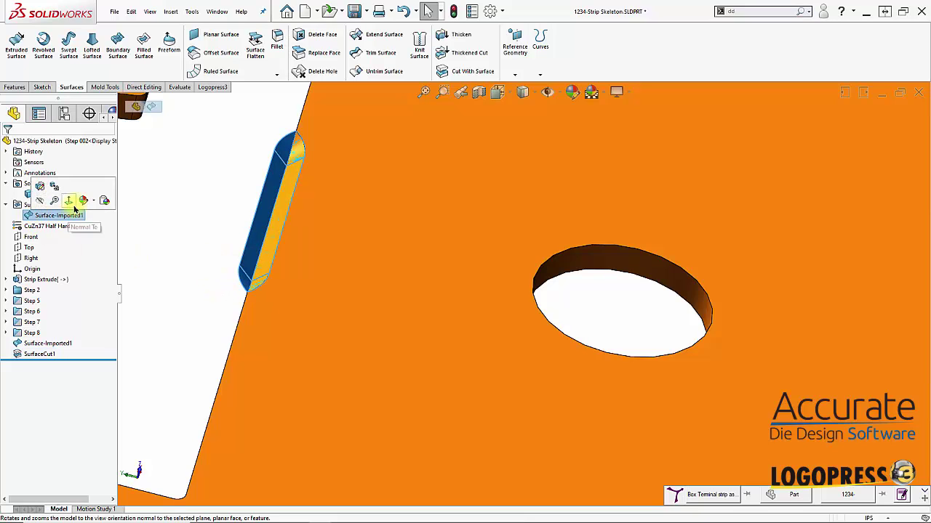
pyautogui.click(42, 204)
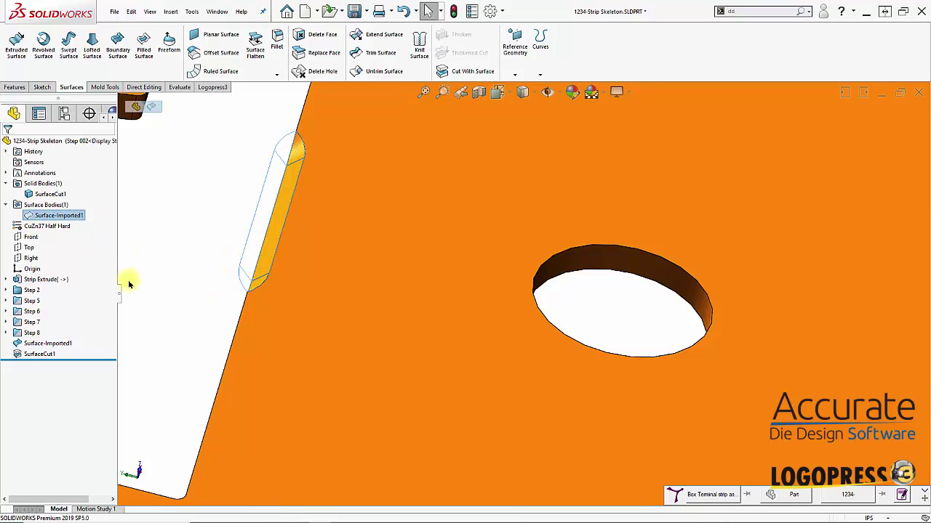
pyautogui.click(171, 295)
pyautogui.moveTo(171, 296); pyautogui.dragTo(185, 322, button='middle')
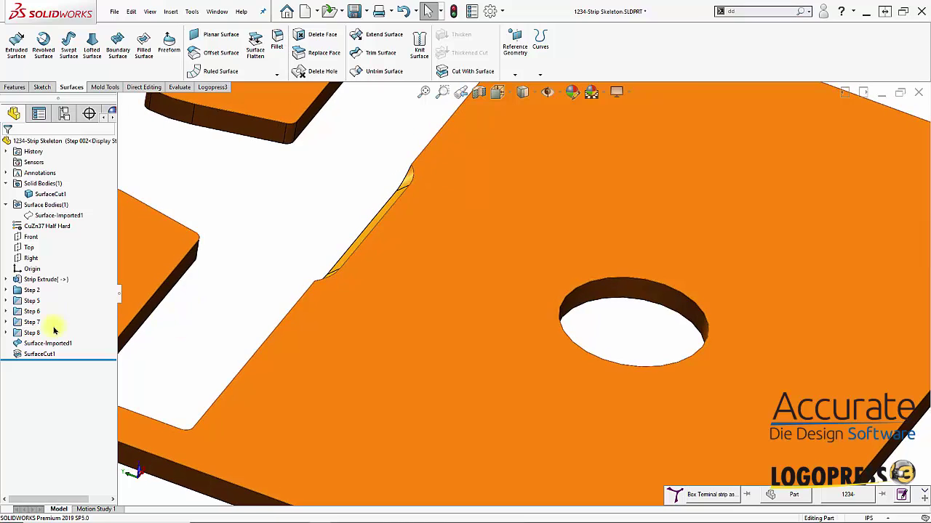
# Try to move the Surface-Imported1 feature ahead of the Step 2 folder, and undo the move
pyautogui.click(19, 354)
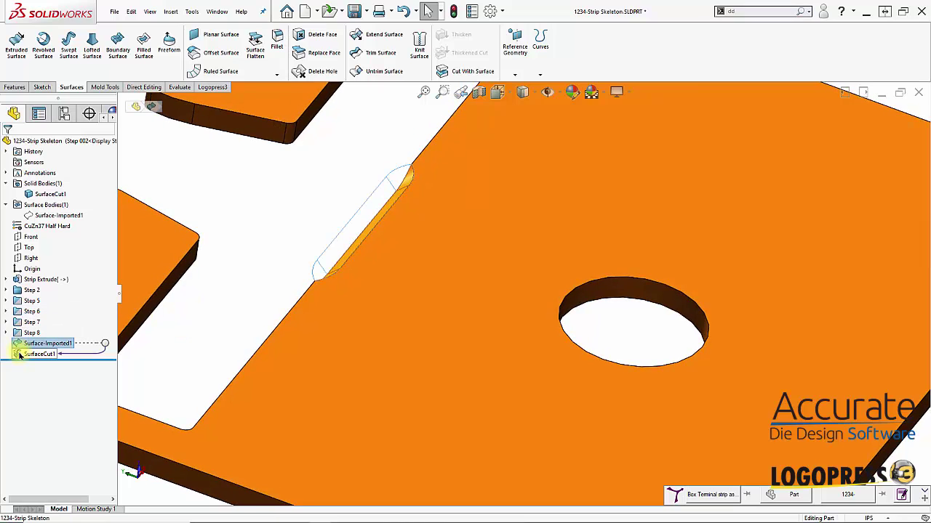
pyautogui.click(21, 354)
pyautogui.click(205, 344)
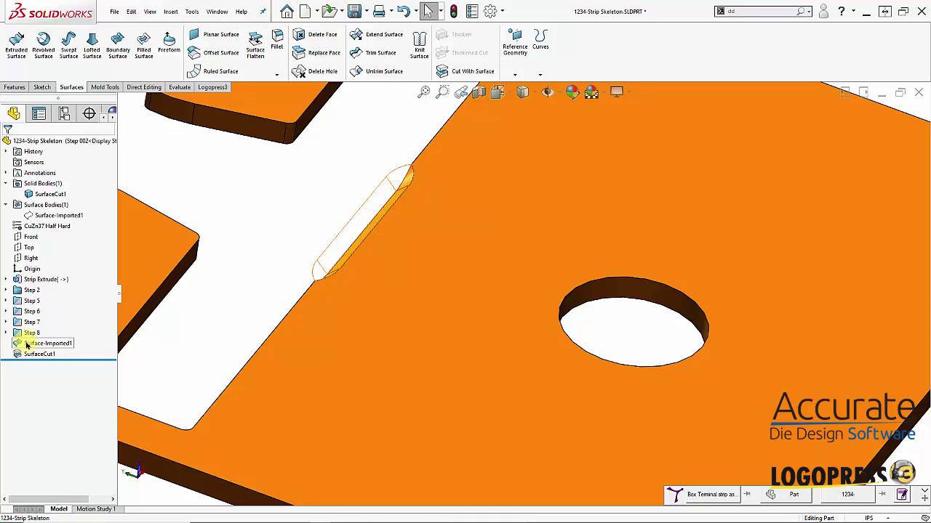
pyautogui.click(26, 346)
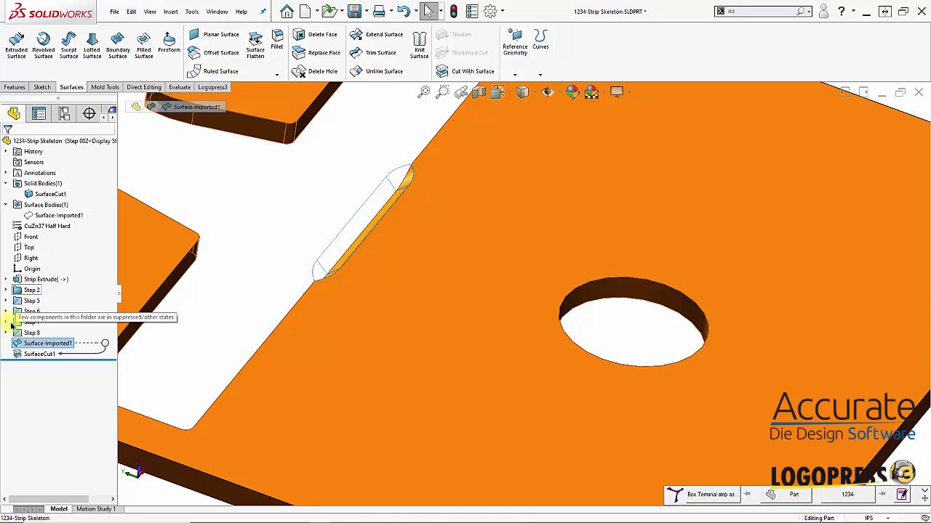
pyautogui.moveTo(17, 345); pyautogui.dragTo(17, 289)
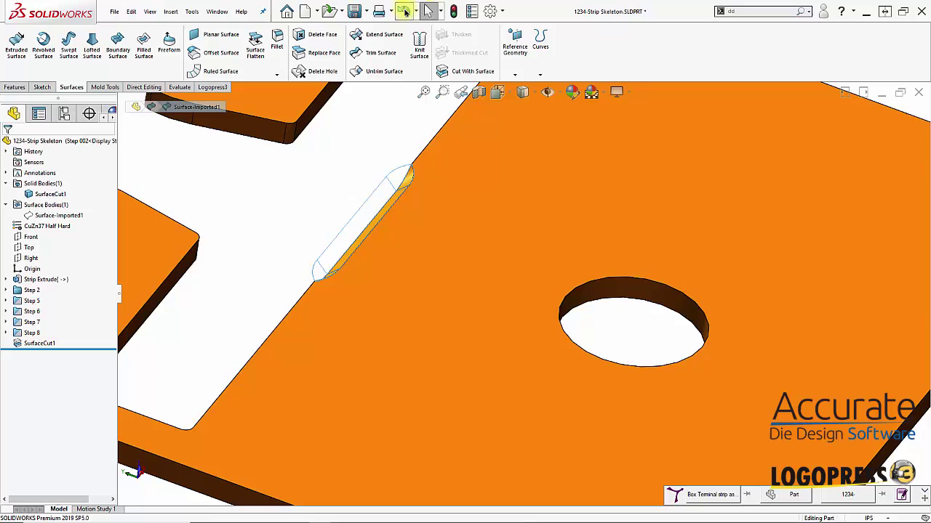
pyautogui.click(405, 11)
# Reorder Surface-Imported1 and SurfaceCut1 to sit directly after Strip Extrude, ahead of the Step 2 folder
pyautogui.moveTo(30, 344); pyautogui.dragTo(72, 285)
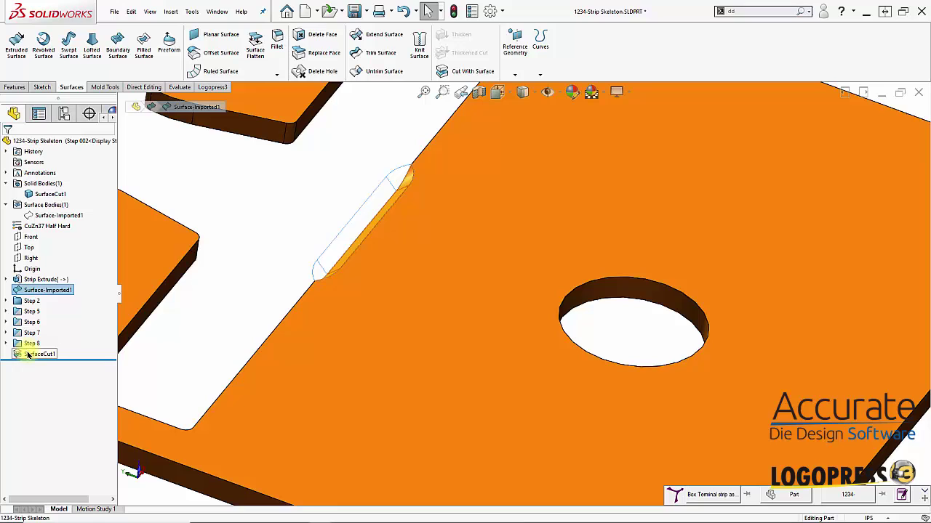
pyautogui.moveTo(28, 354); pyautogui.dragTo(45, 292)
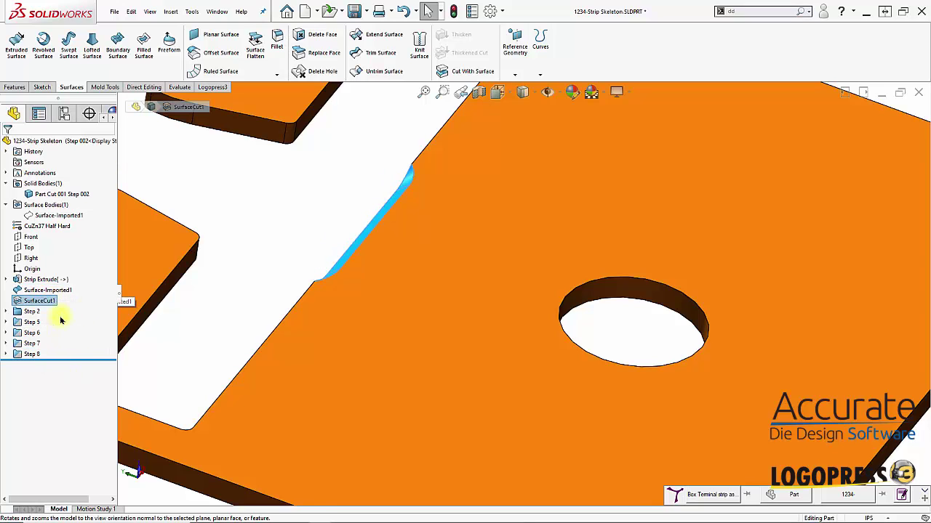
# Group Surface-Imported1 and SurfaceCut1 into a new feature folder named Coin
pyautogui.click(209, 325)
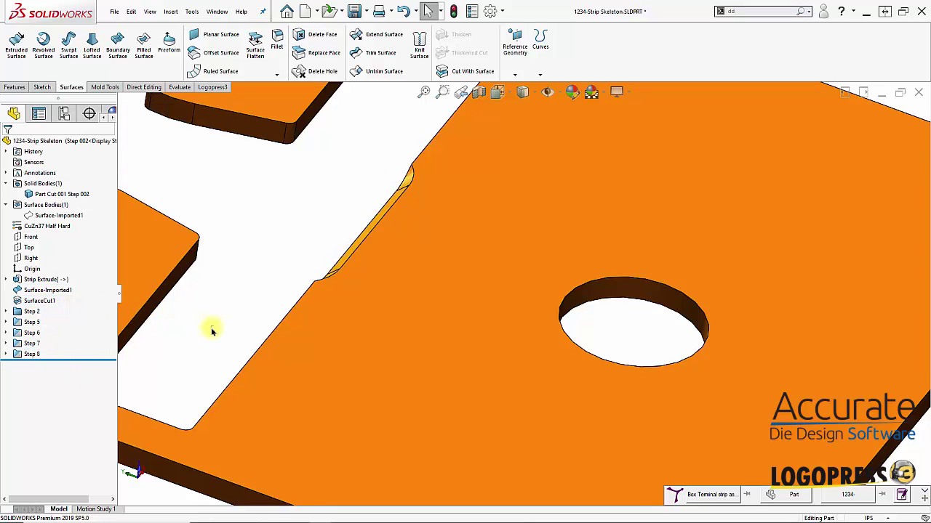
pyautogui.click(22, 293)
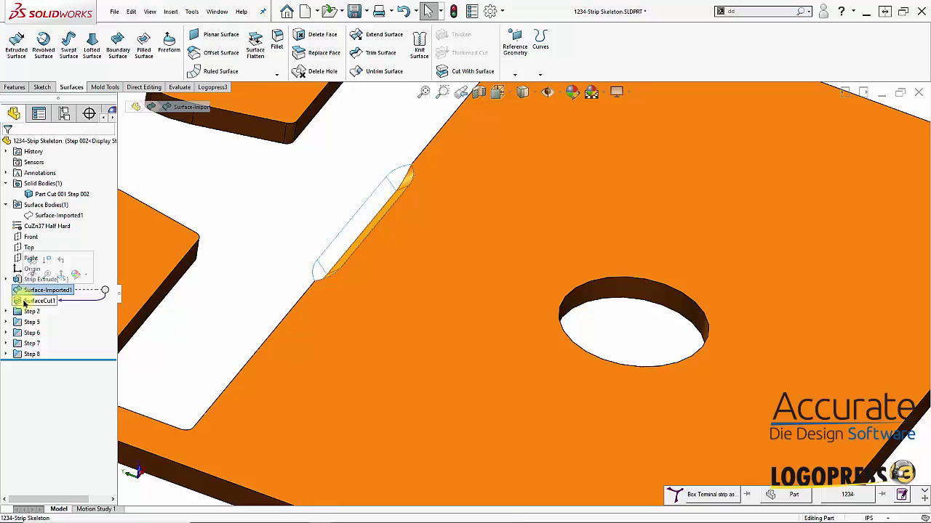
pyautogui.rightClick(24, 302)
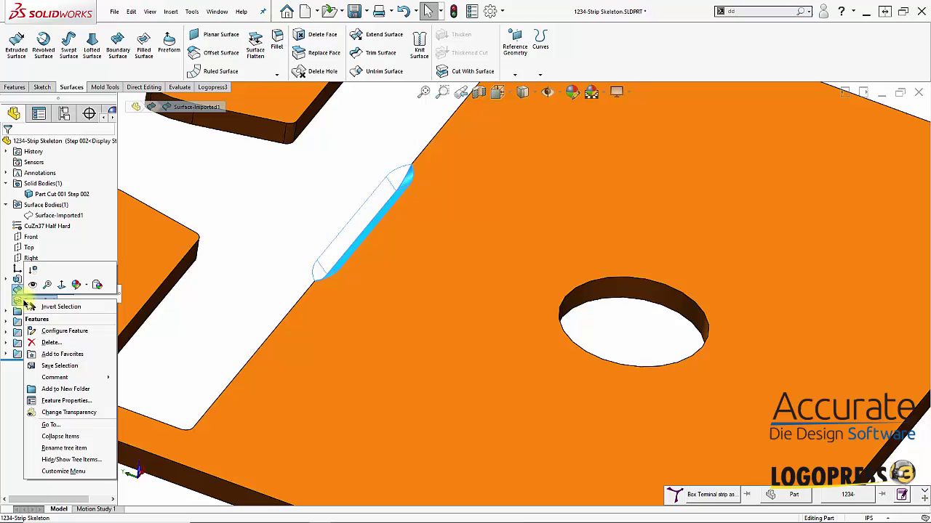
pyautogui.click(48, 390)
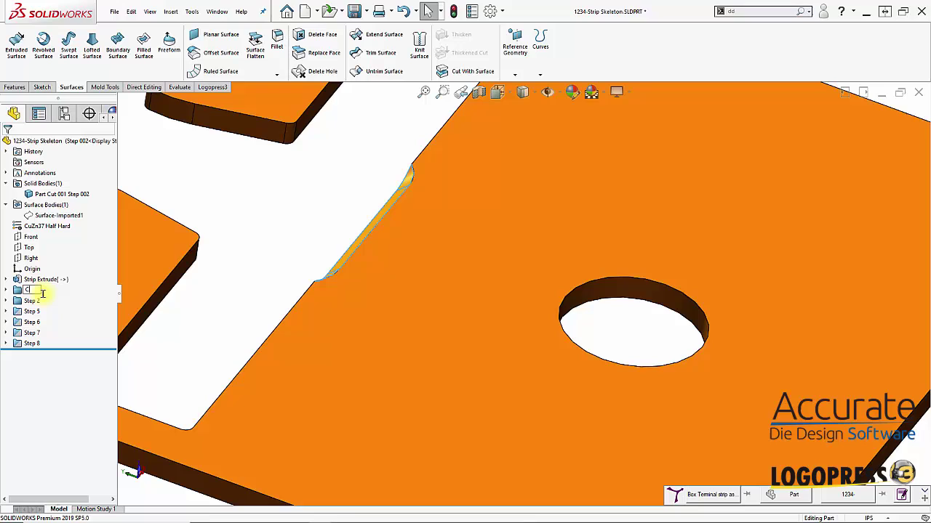
pyautogui.click(228, 325)
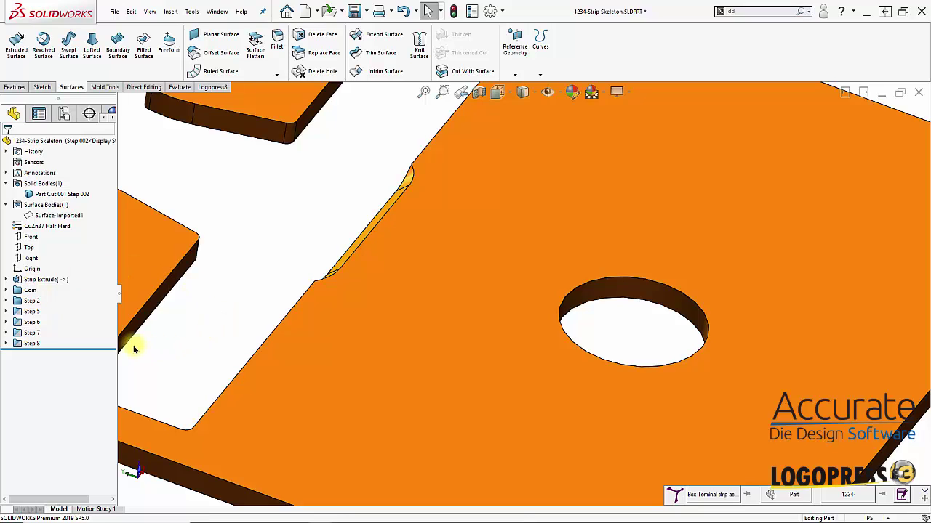
# Close the strip skeleton part and inspect the coined recesses on the early stations of the strip assembly
pyautogui.press('f')
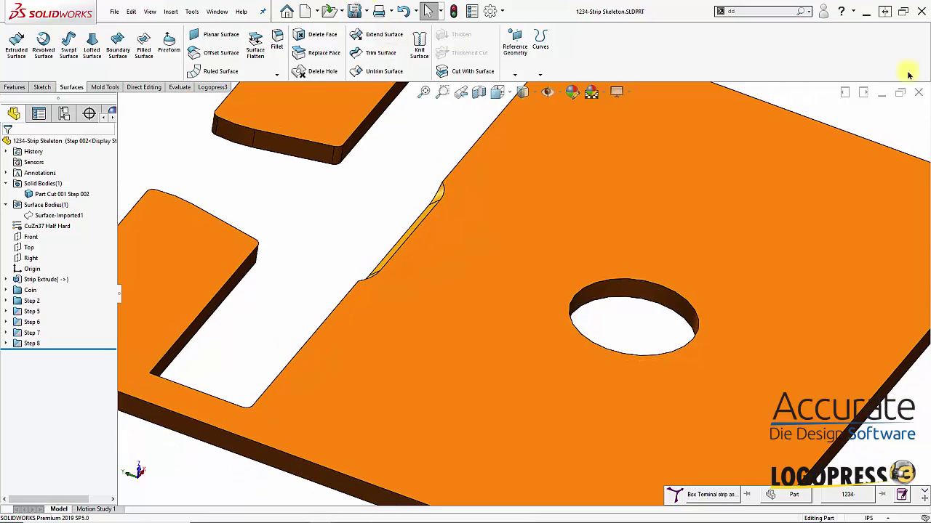
pyautogui.click(920, 92)
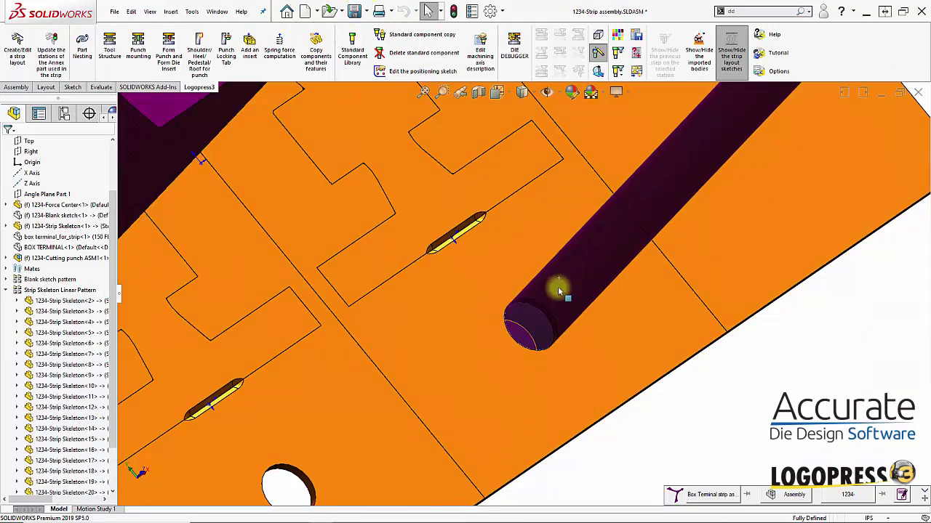
pyautogui.moveTo(499, 258); pyautogui.dragTo(378, 358, button='middle')
pyautogui.scroll(-4, 301, 353)
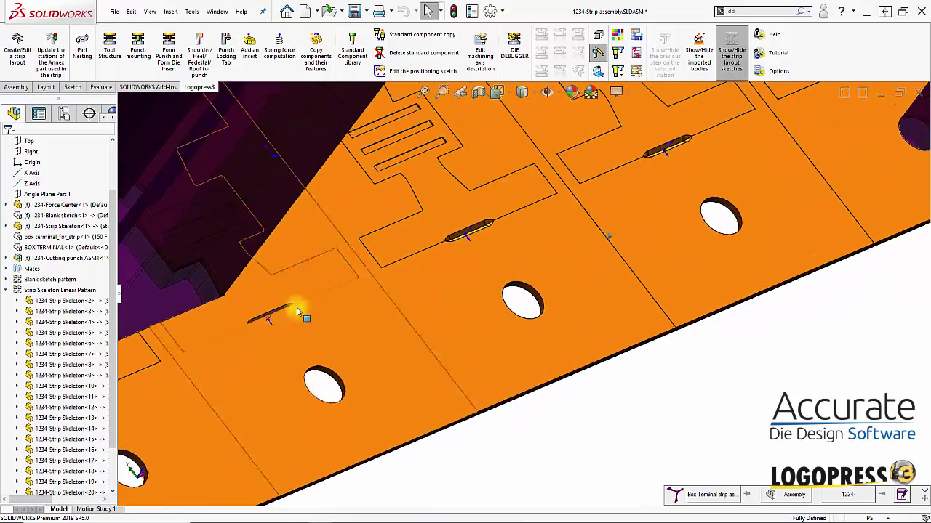
pyautogui.moveTo(281, 383); pyautogui.dragTo(253, 370, button='middle')
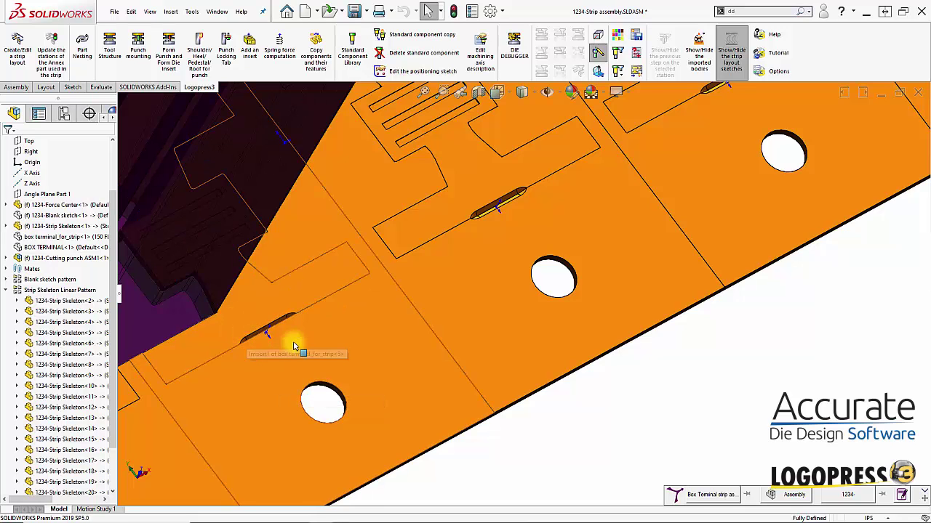
pyautogui.scroll(-3, 298, 325)
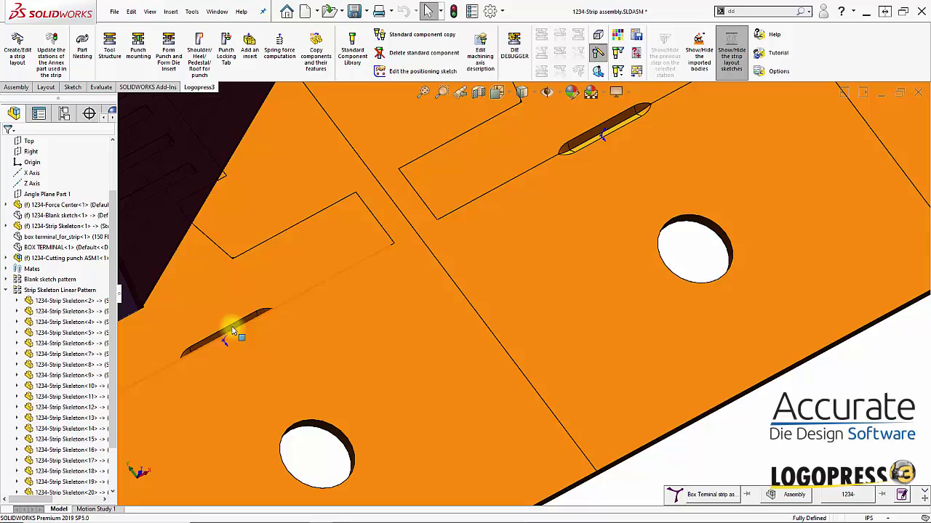
pyautogui.scroll(1, 242, 324)
pyautogui.scroll(5, 244, 325)
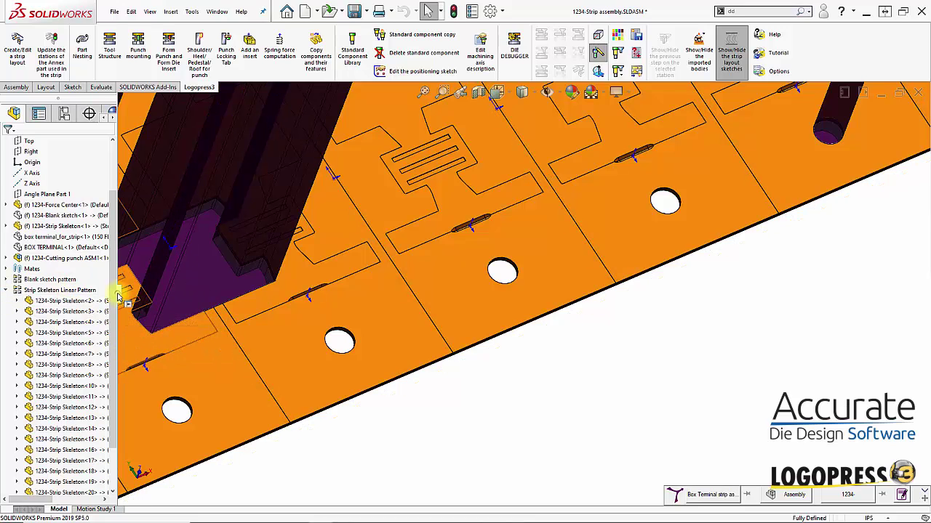
# Widen the feature tree and expand 1234-Strip Skeleton<2> and its Coin folder within the Strip Skeleton Linear Pattern
pyautogui.moveTo(116, 298); pyautogui.dragTo(202, 297)
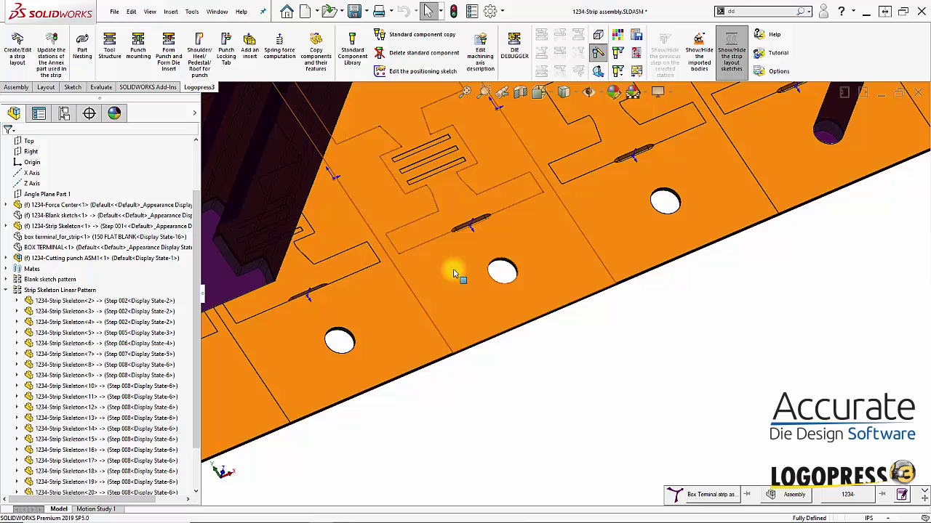
pyautogui.moveTo(660, 194); pyautogui.dragTo(557, 249, button='middle')
pyautogui.click(552, 252)
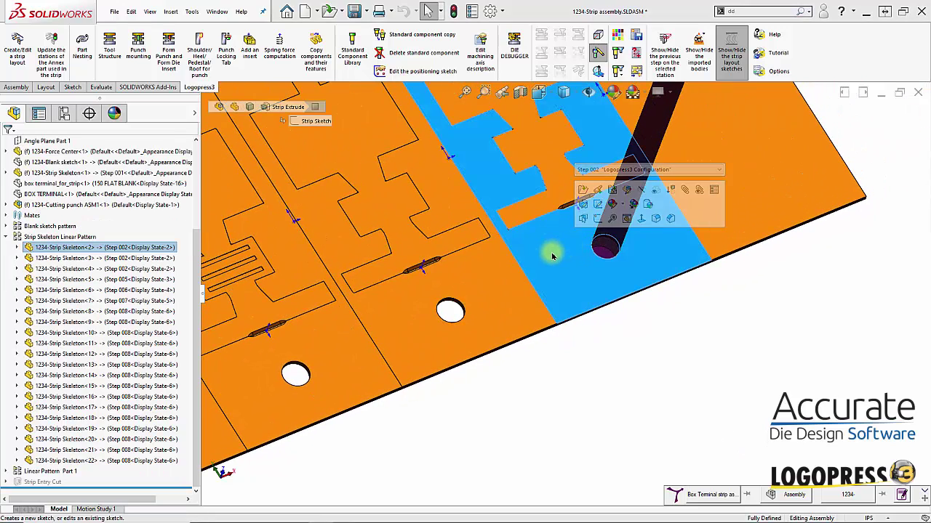
pyautogui.click(18, 248)
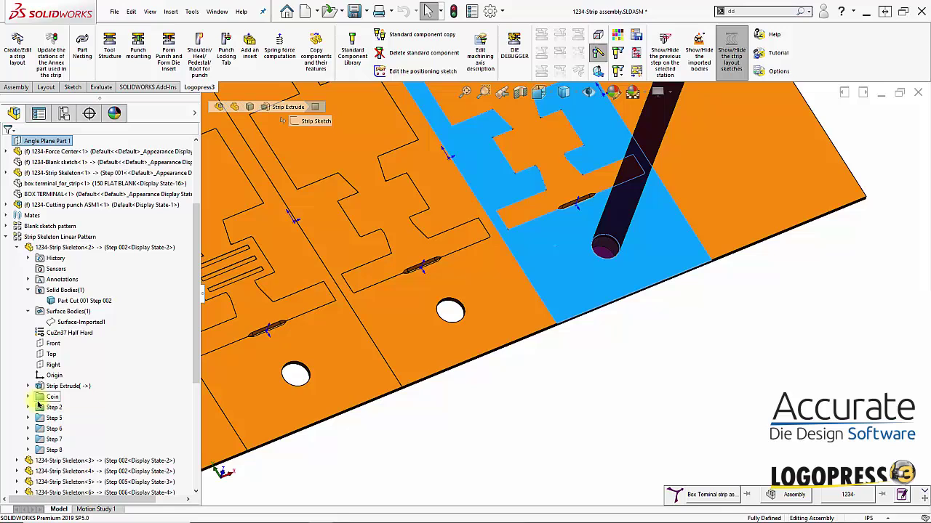
pyautogui.click(29, 397)
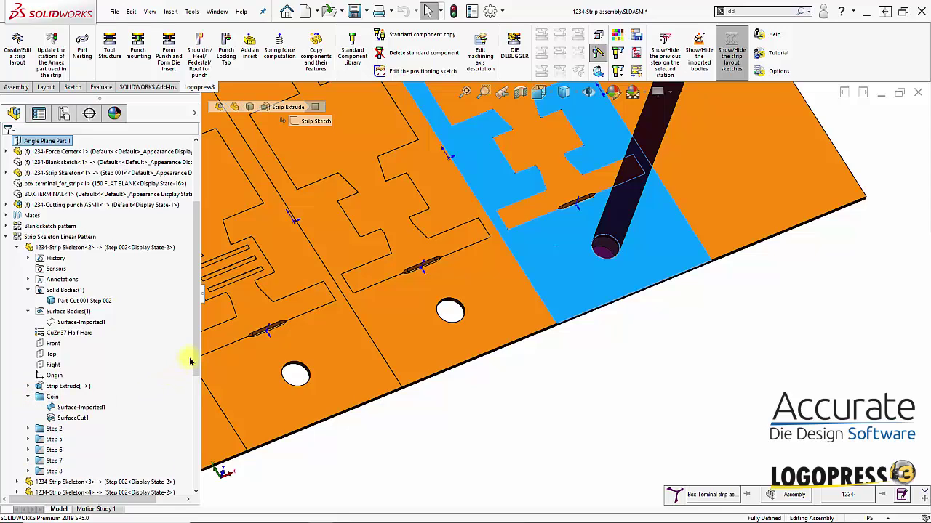
pyautogui.scroll(-2, 190, 371)
# Unsuppress the Coin folder's Surface-Imported1 and SurfaceCut1 features on the following stations with Logopress3
pyautogui.click(67, 365)
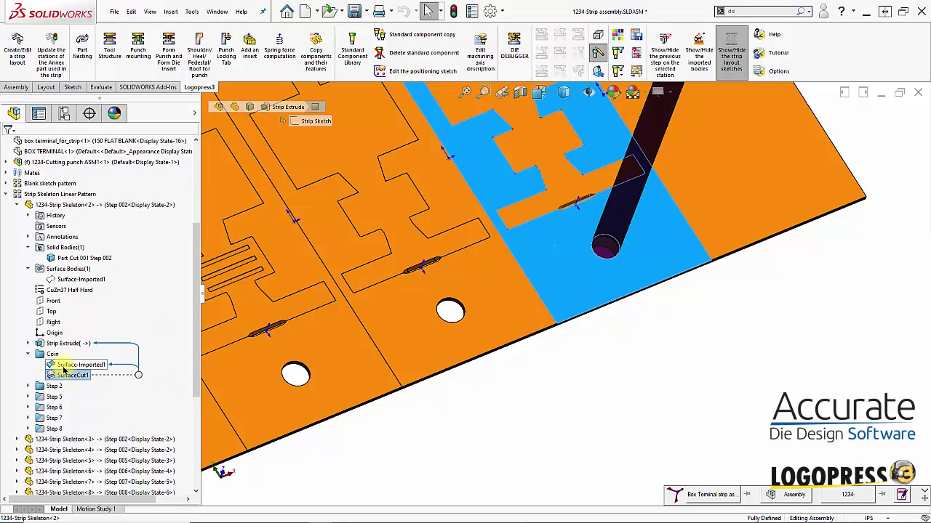
pyautogui.click(47, 356)
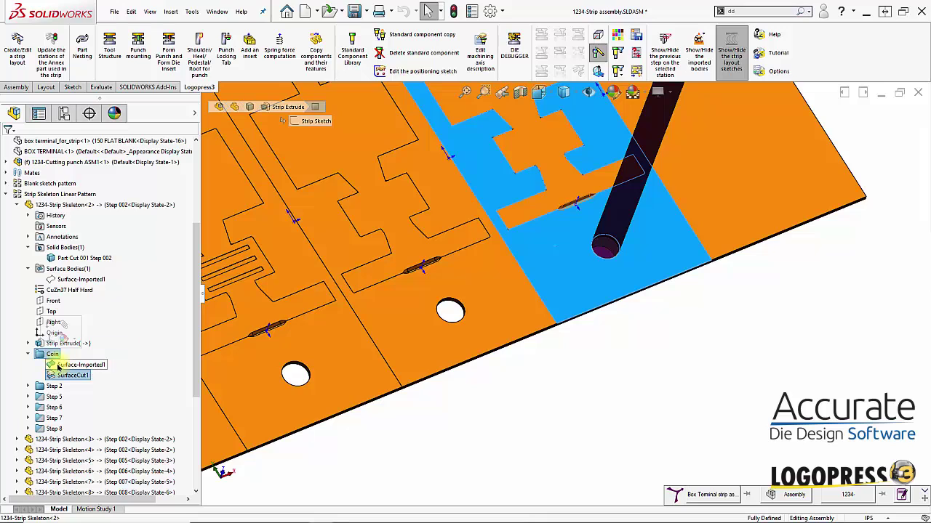
pyautogui.rightClick(57, 368)
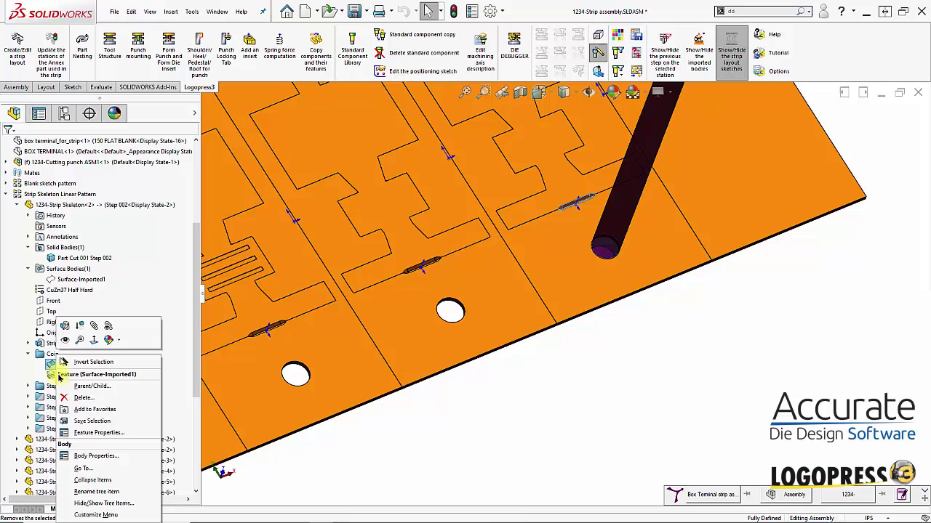
pyautogui.click(431, 481)
pyautogui.click(64, 365)
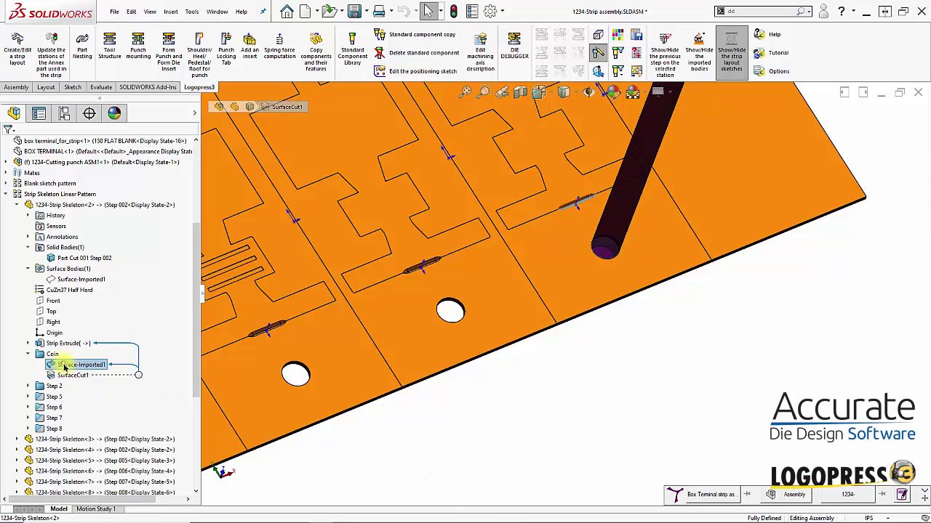
pyautogui.rightClick(64, 367)
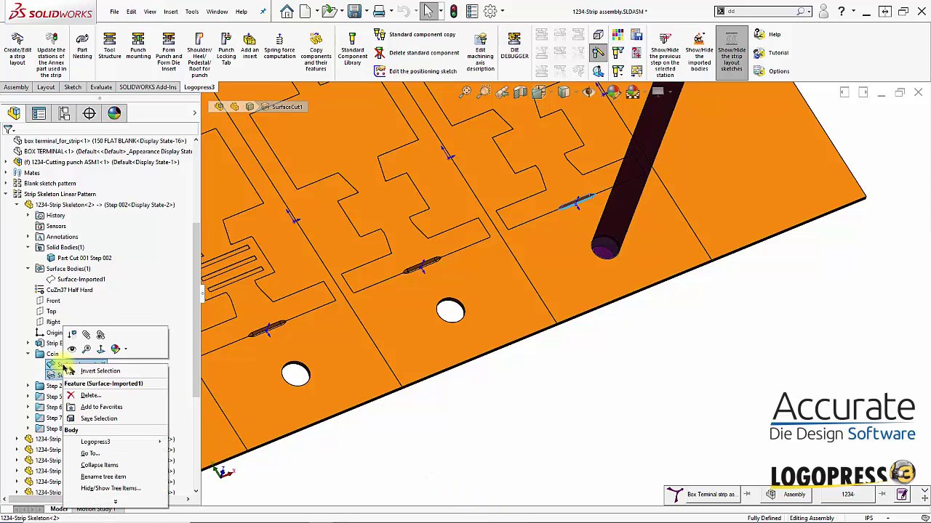
pyautogui.moveTo(114, 443)
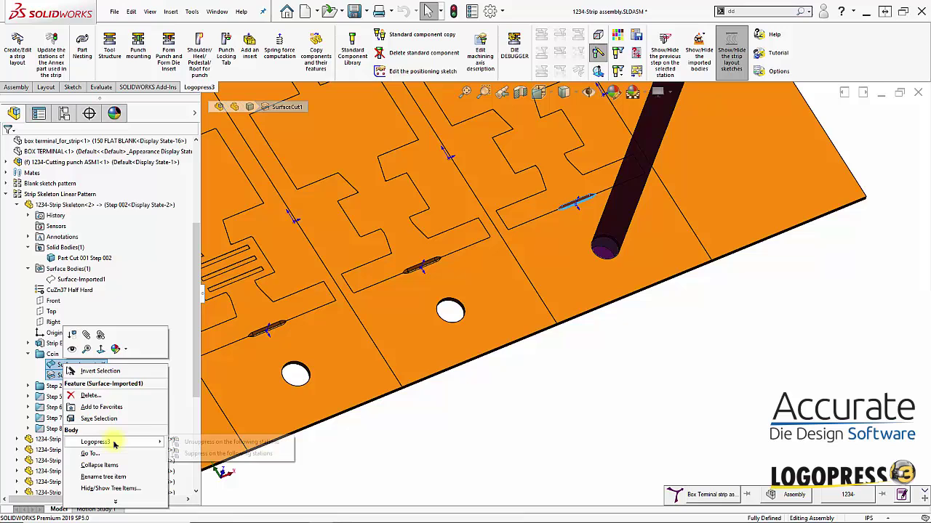
pyautogui.click(229, 444)
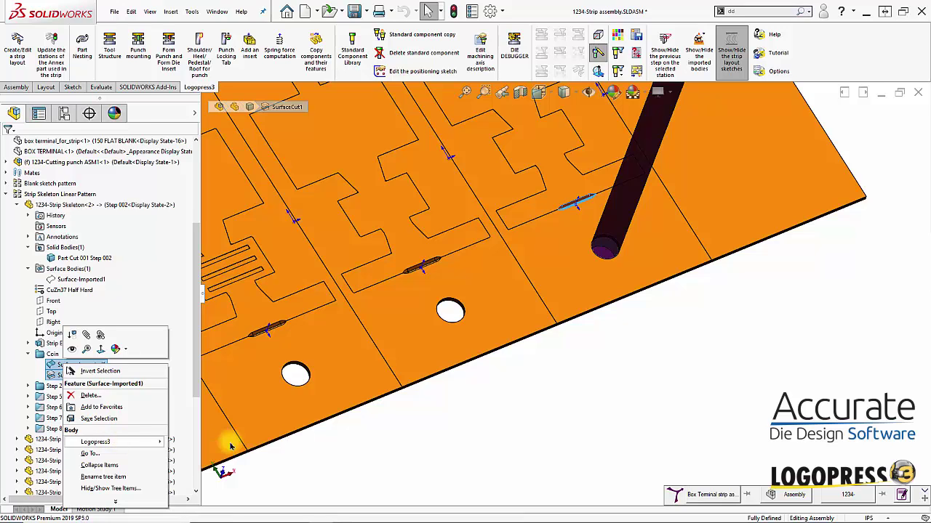
# Examine the coined recess on the stations along the strip and review the assembly from the first station to the formed terminals
pyautogui.scroll(2, 405, 447)
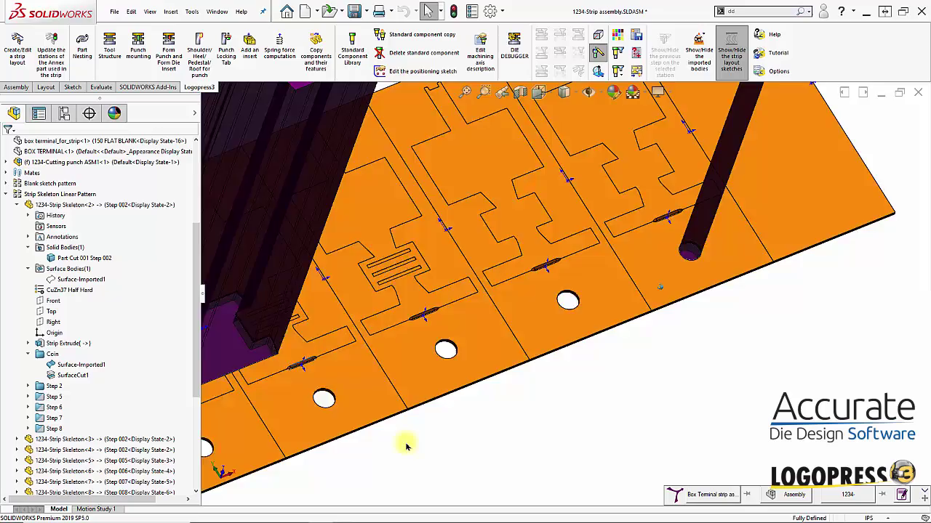
pyautogui.scroll(-2, 393, 336)
pyautogui.scroll(2, 333, 392)
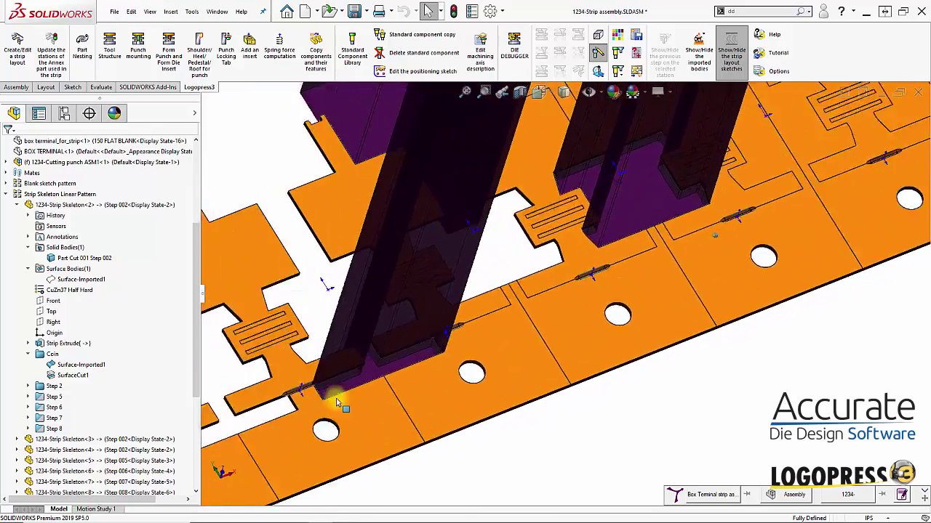
pyautogui.scroll(-2, 490, 296)
pyautogui.scroll(-5, 409, 333)
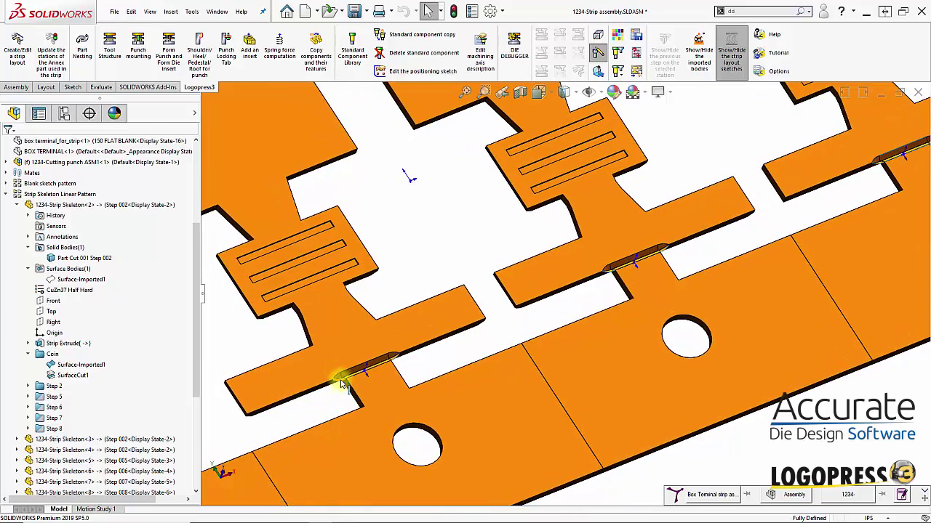
pyautogui.scroll(-4, 378, 404)
pyautogui.scroll(5, 356, 397)
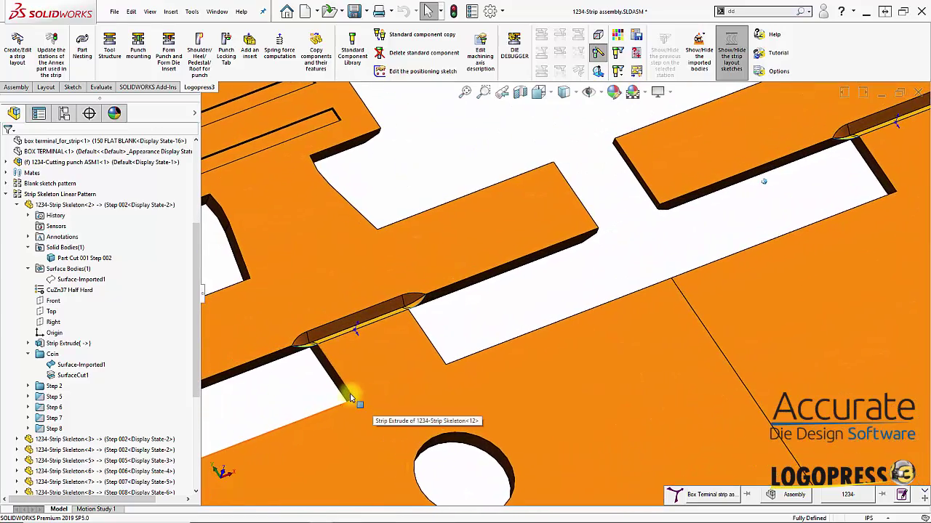
pyautogui.scroll(2, 198, 365)
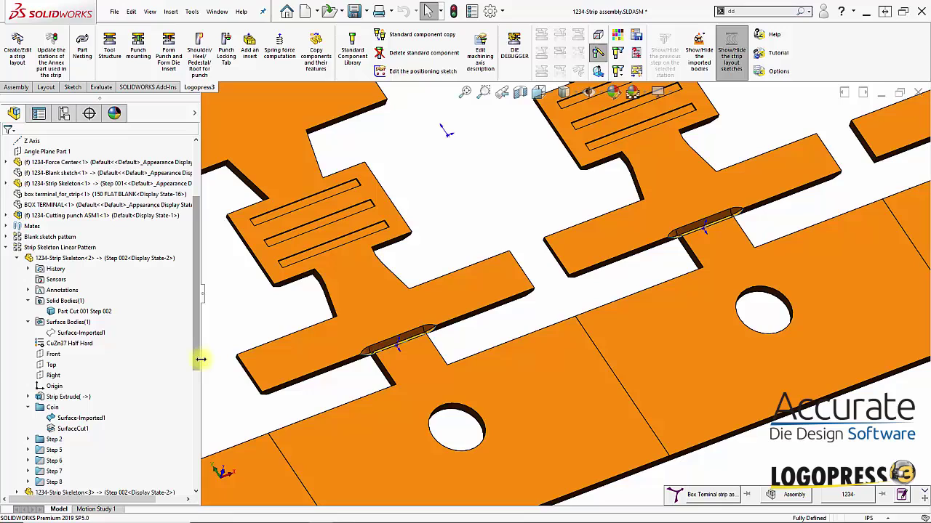
pyautogui.scroll(-3, 195, 354)
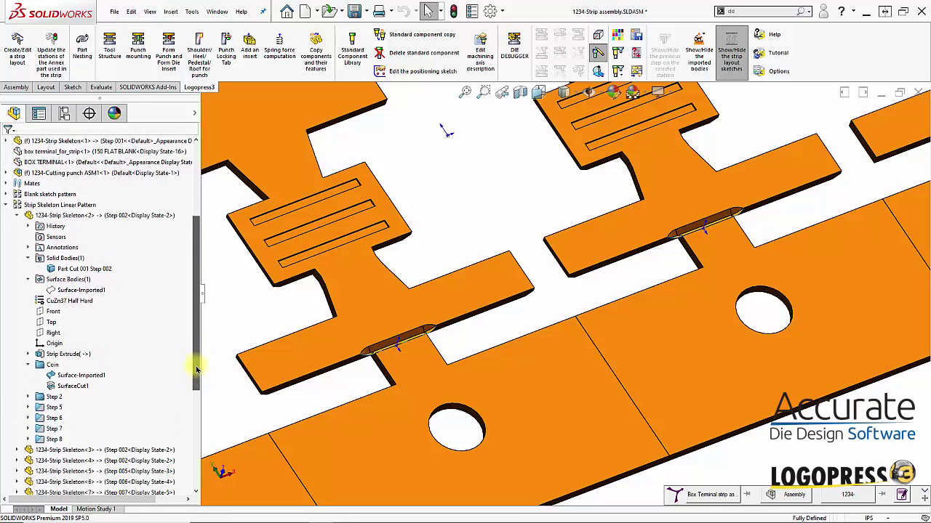
pyautogui.scroll(5, 102, 319)
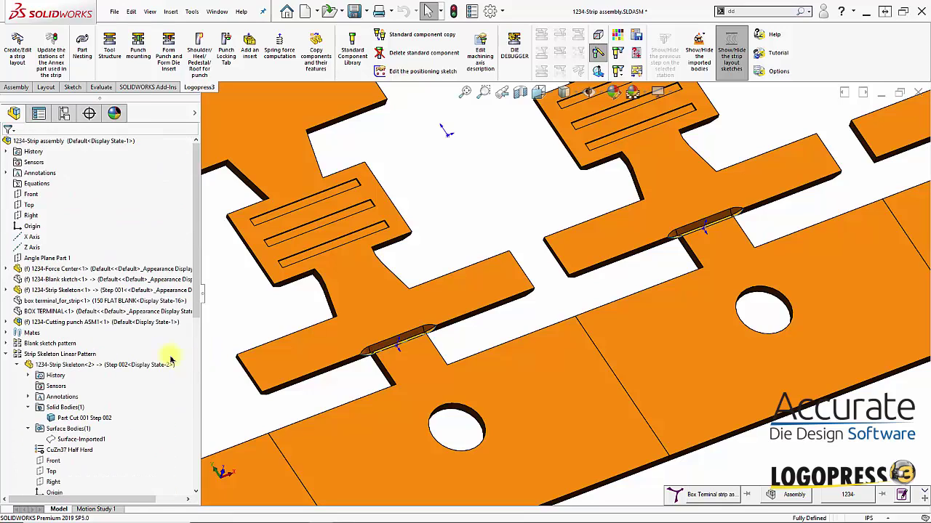
pyautogui.scroll(5, 240, 309)
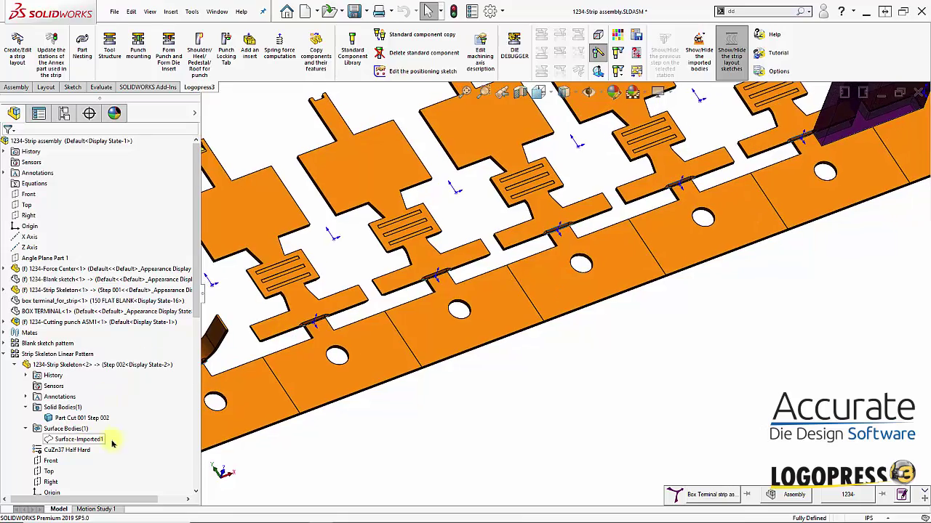
pyautogui.scroll(3, 368, 417)
pyautogui.moveTo(368, 417); pyautogui.dragTo(443, 370, button='middle')
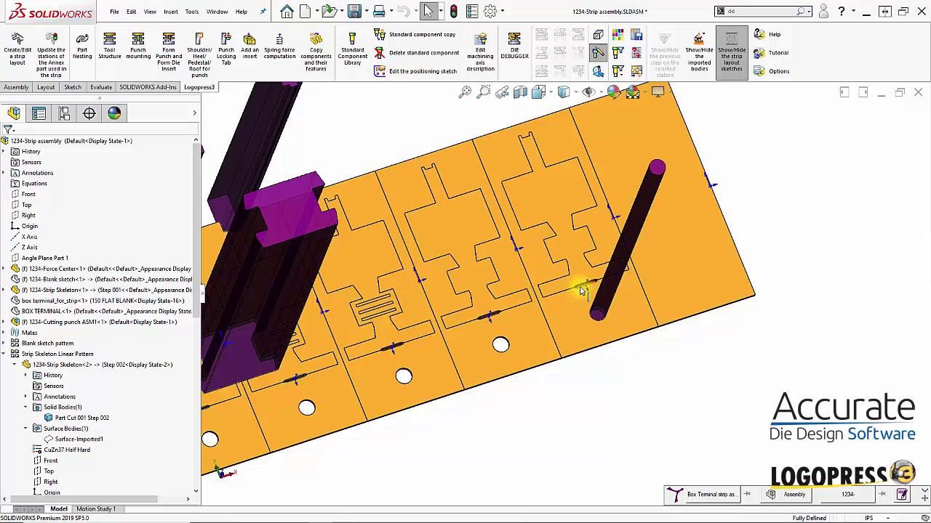
pyautogui.moveTo(580, 290); pyautogui.dragTo(440, 405, button='middle')
pyautogui.scroll(3, 564, 297)
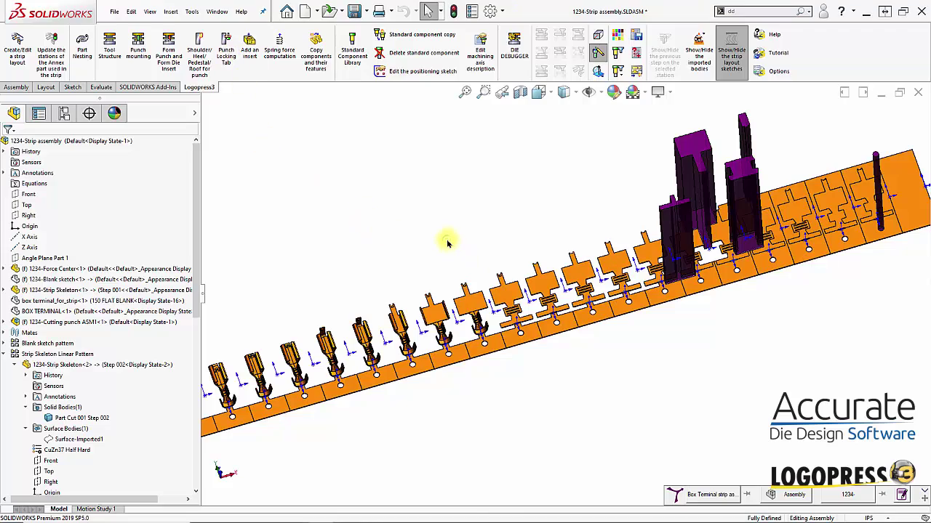
# Overlay the previous forming step on the 060 RELAX TO 95 DEGREES station, compare the bent leg, and hide the overlay again
pyautogui.moveTo(451, 250); pyautogui.dragTo(656, 129, button='middle')
pyautogui.scroll(-3, 457, 298)
pyautogui.scroll(-5, 623, 218)
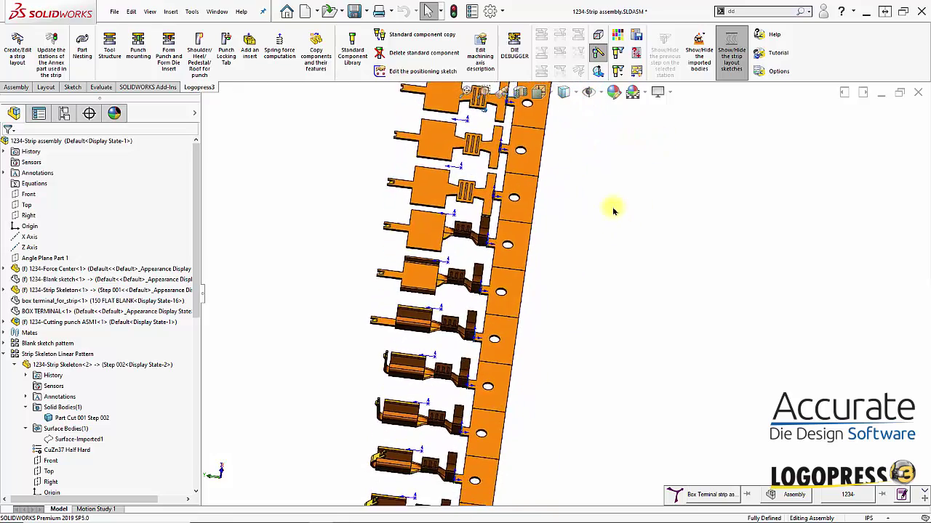
pyautogui.scroll(-3, 509, 258)
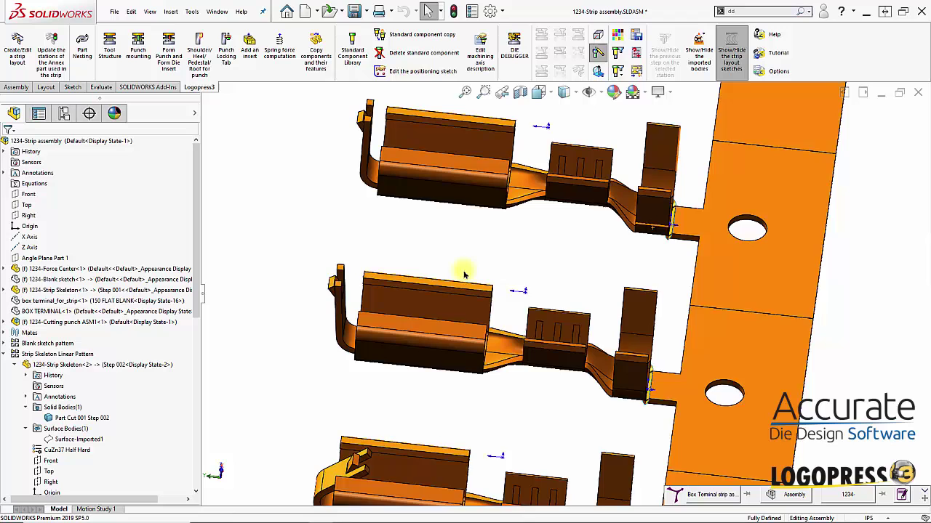
pyautogui.click(416, 341)
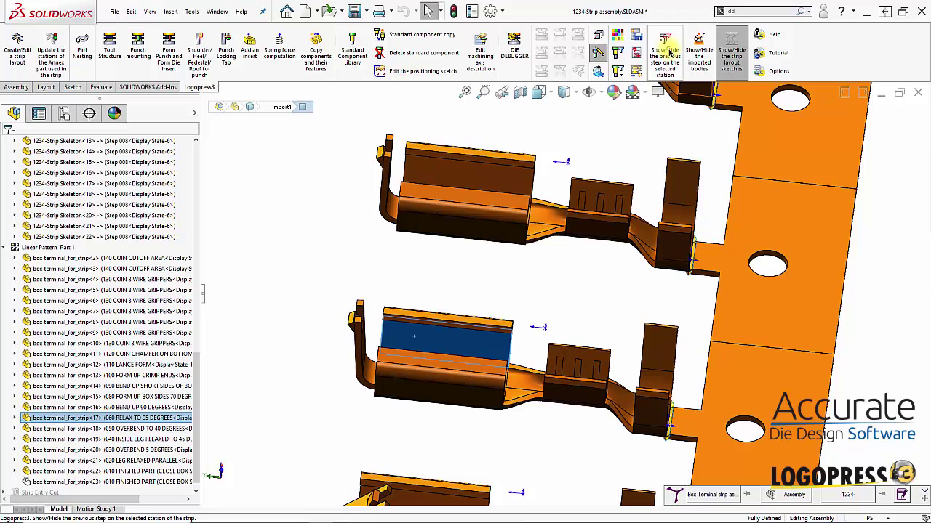
pyautogui.click(668, 52)
pyautogui.scroll(-5, 447, 243)
pyautogui.moveTo(419, 243); pyautogui.dragTo(425, 235, button='middle')
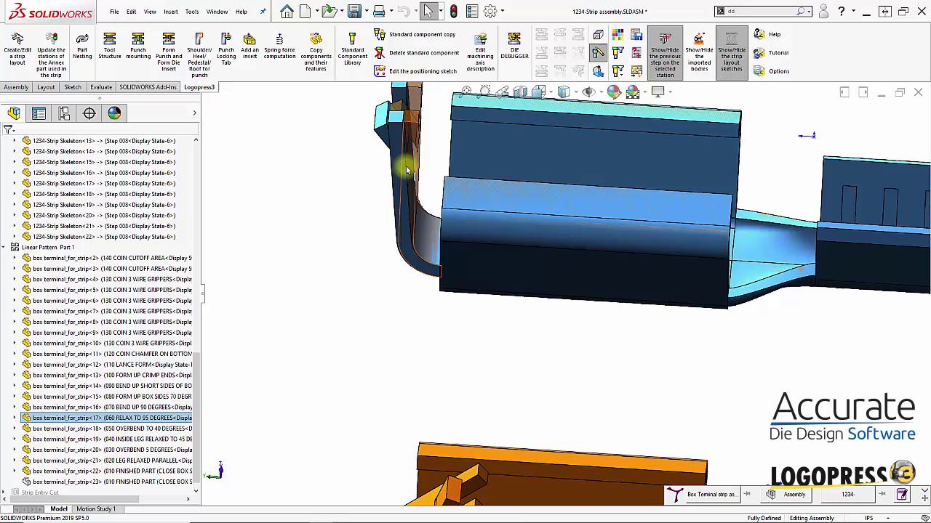
pyautogui.click(673, 56)
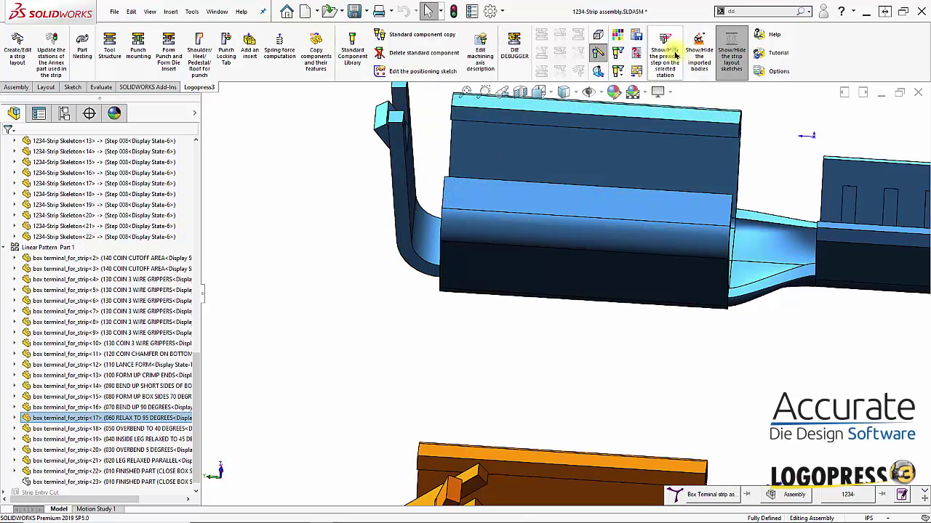
# Compare the 040 INSIDE LEG RELAXED TO 45 station with its previous forming step, hide the overlay, and show the whole strip
pyautogui.scroll(3, 640, 176)
pyautogui.scroll(-3, 465, 298)
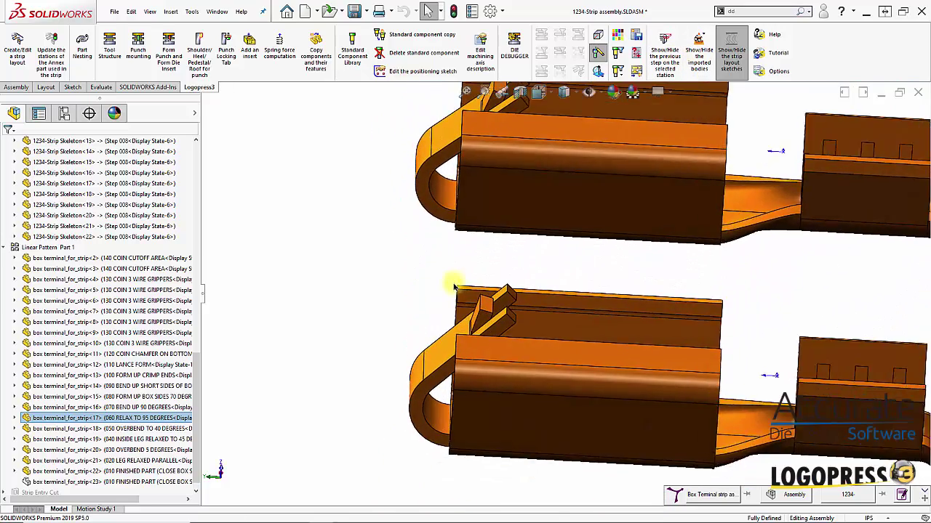
pyautogui.click(412, 401)
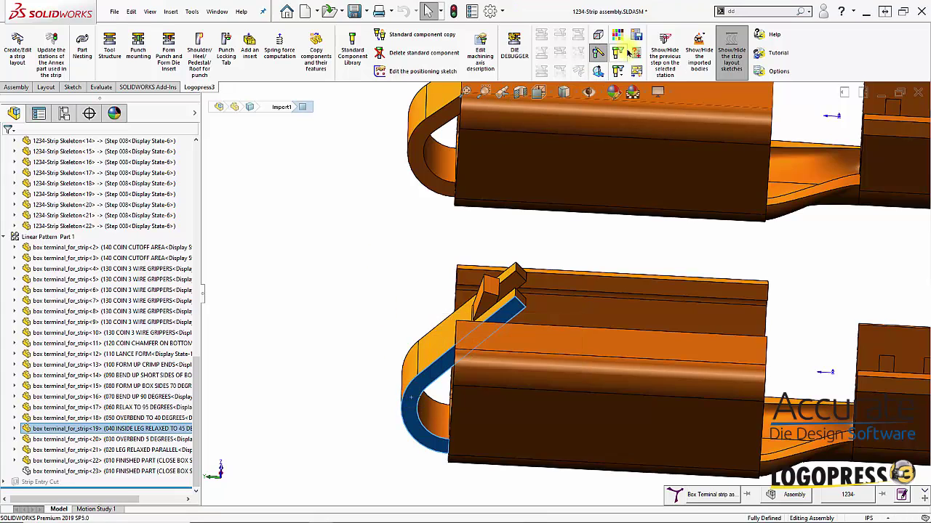
pyautogui.click(664, 44)
pyautogui.scroll(-5, 466, 363)
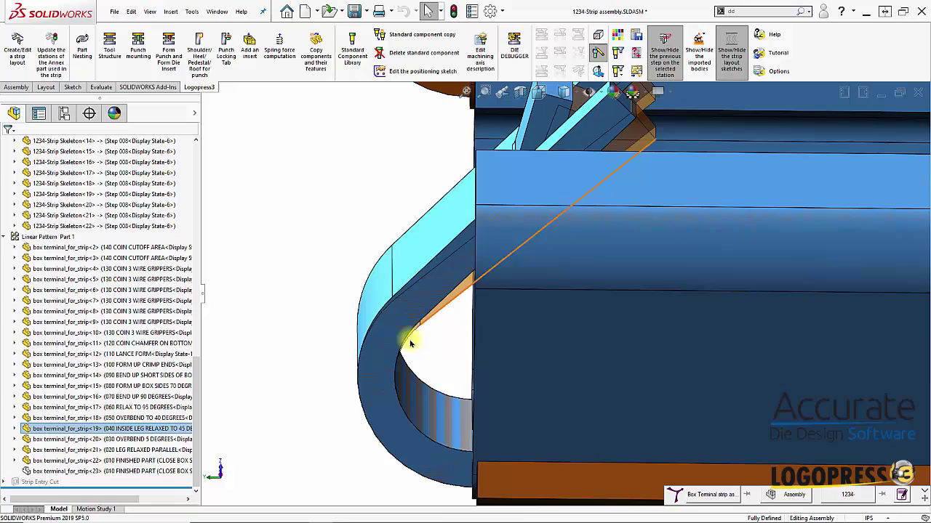
pyautogui.scroll(3, 395, 370)
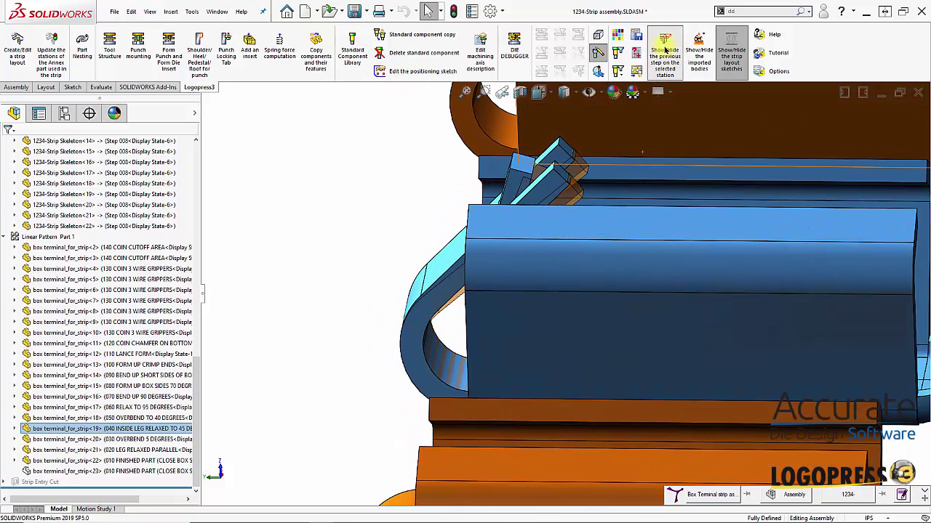
pyautogui.click(649, 49)
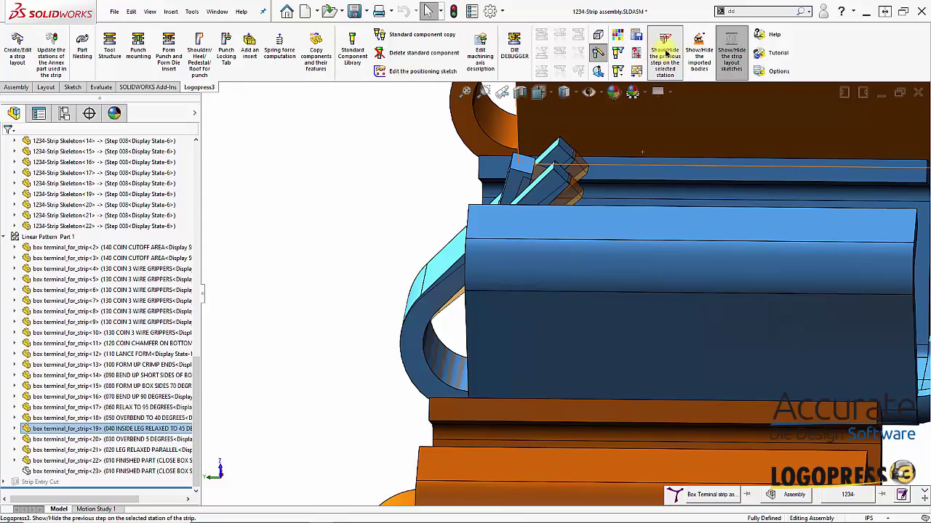
pyautogui.scroll(8, 392, 161)
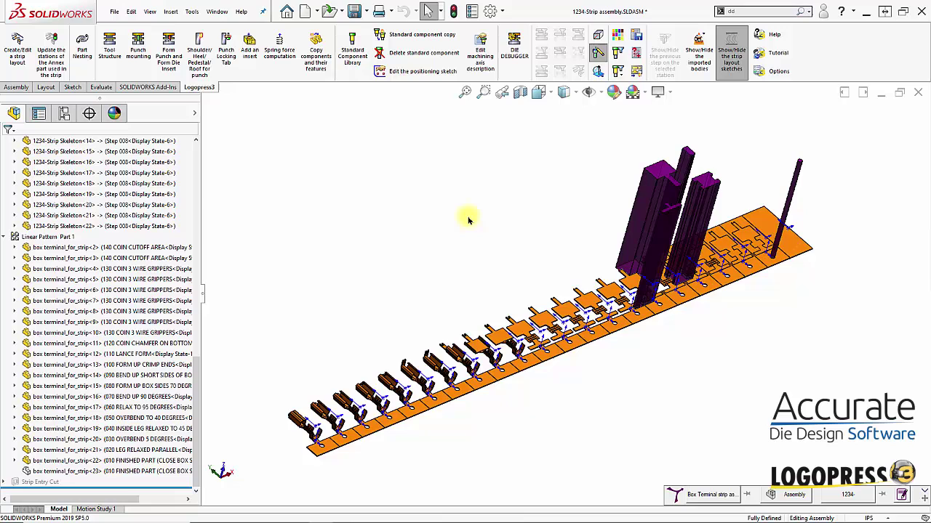
pyautogui.press('f')
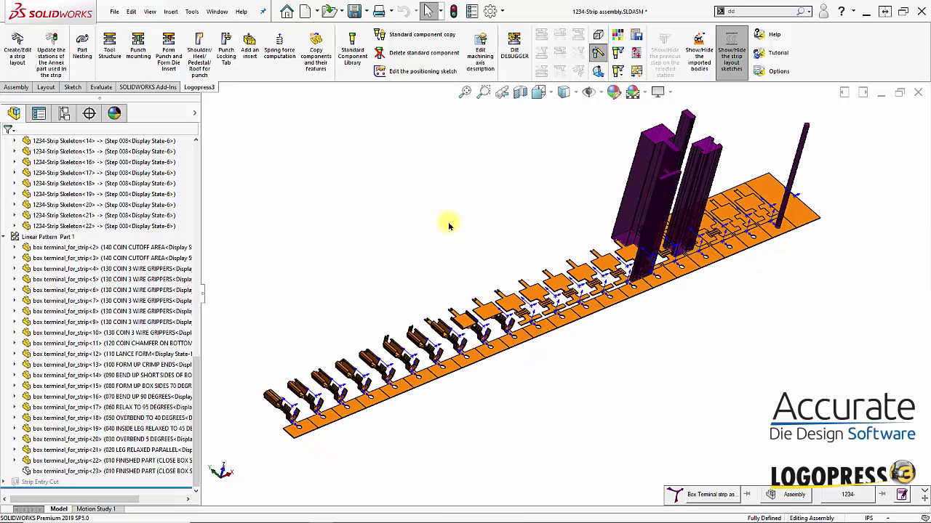